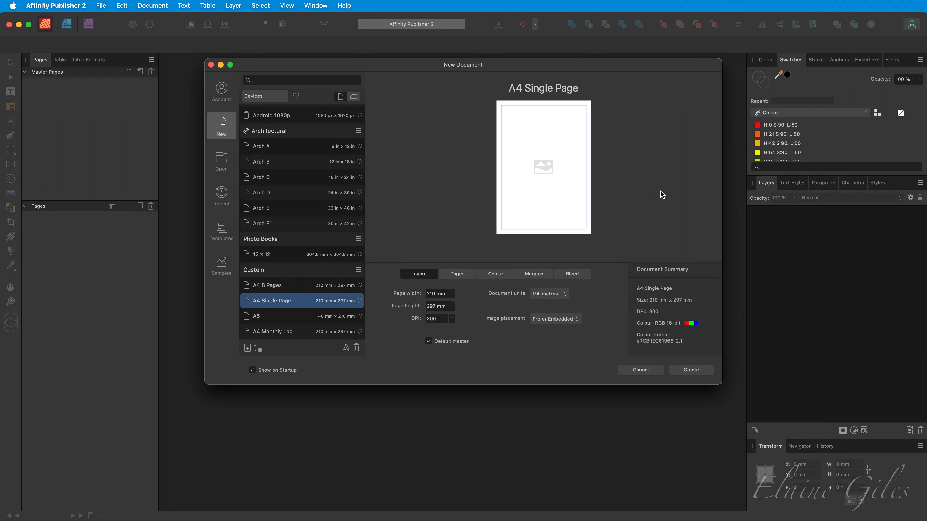
Step: Create a new A4 Single Page document with 10 mm margins and no bleed
{"action": "left_click", "coordinate": [462, 274]}
{"action": "left_click", "coordinate": [506, 276]}
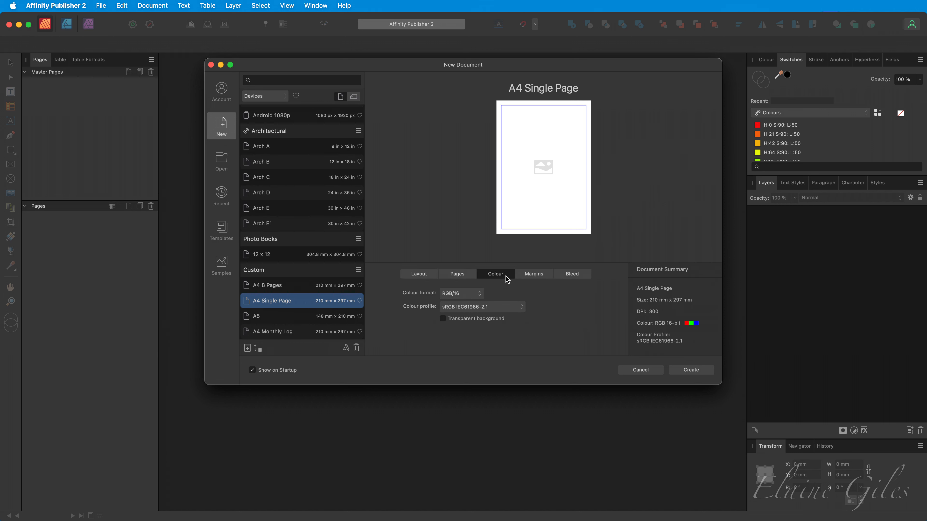
{"action": "left_click", "coordinate": [533, 278]}
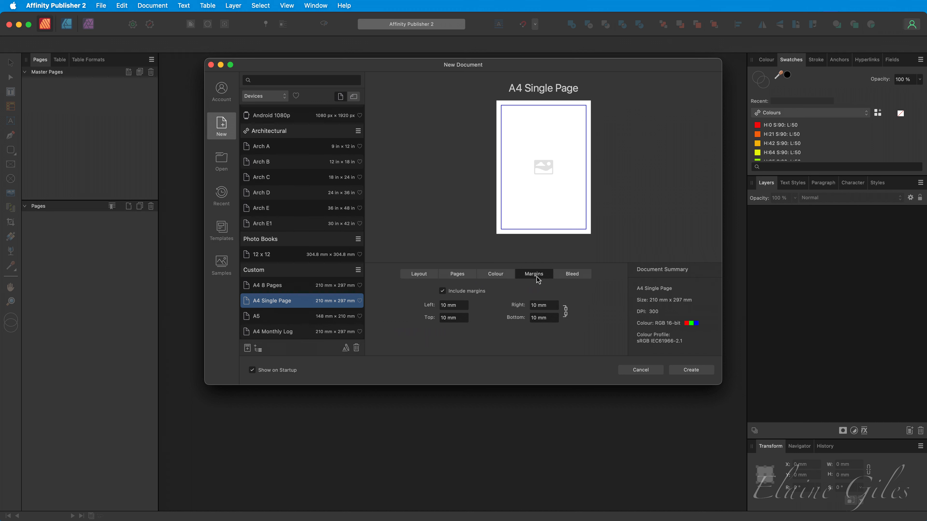
{"action": "left_click", "coordinate": [572, 274]}
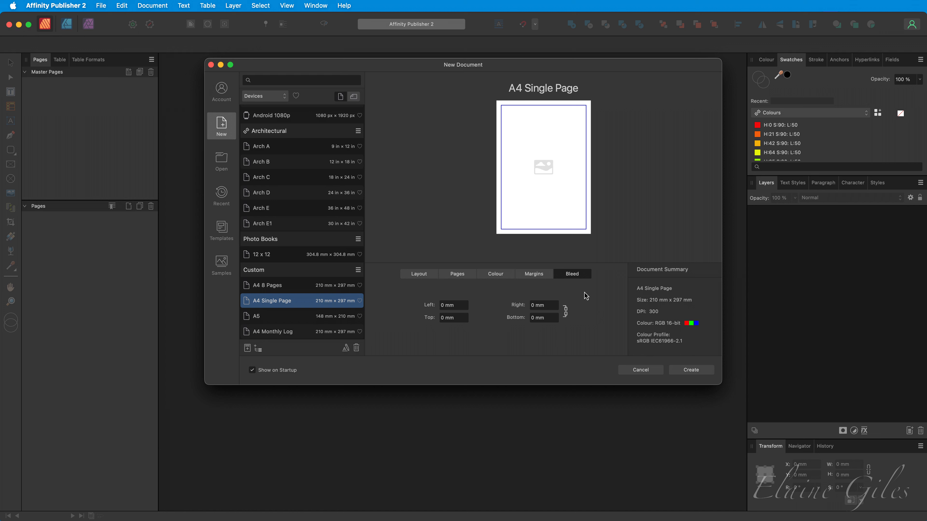
{"action": "left_click", "coordinate": [689, 373]}
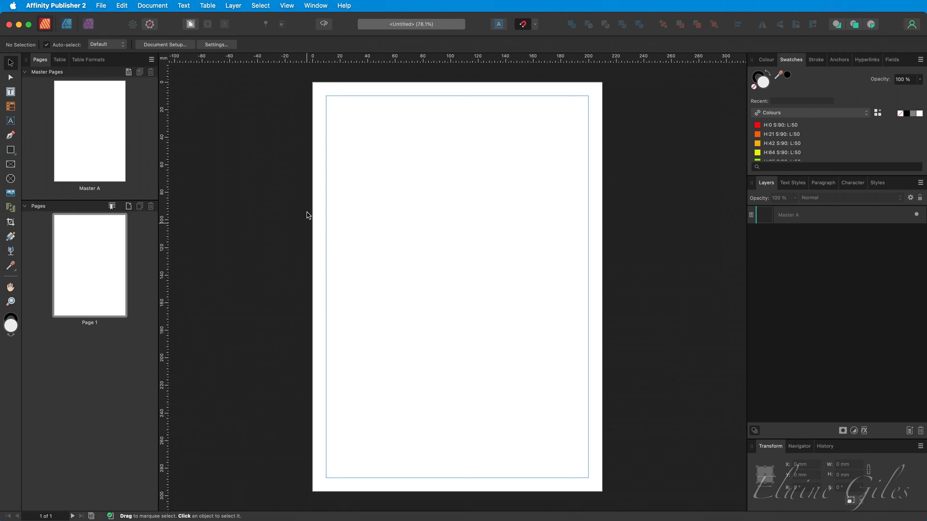
Step: Draw a full-width table near the top of the page within the margins
{"action": "left_click", "coordinate": [10, 107]}
{"action": "left_click_drag", "start_coordinate": [326, 137], "coordinate": [599, 157]}
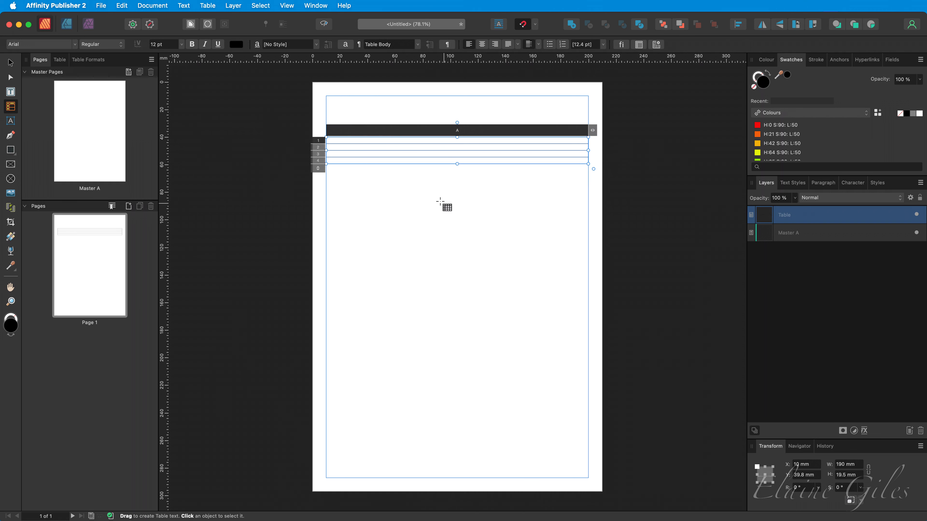
Step: Set the height of the table's rows to 2 mm
{"action": "left_click_drag", "start_coordinate": [392, 140], "coordinate": [393, 163]}
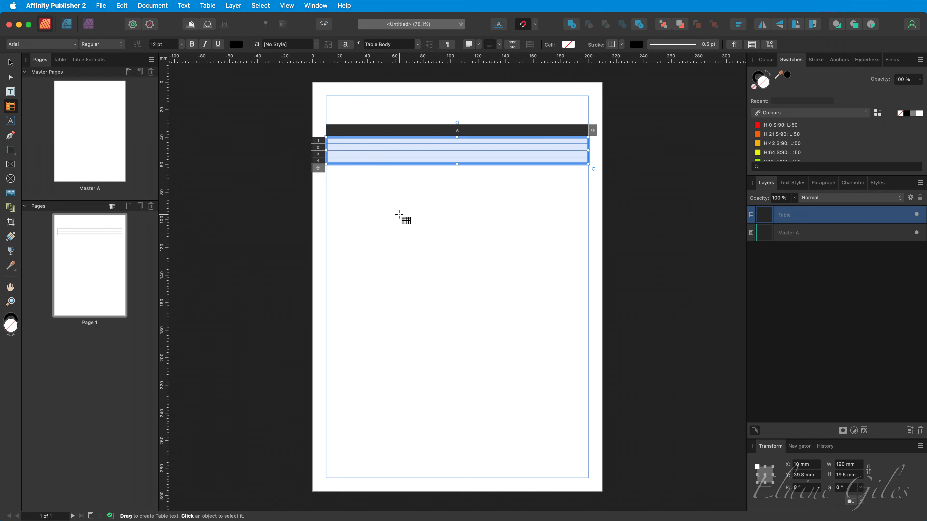
{"action": "left_click", "coordinate": [60, 61]}
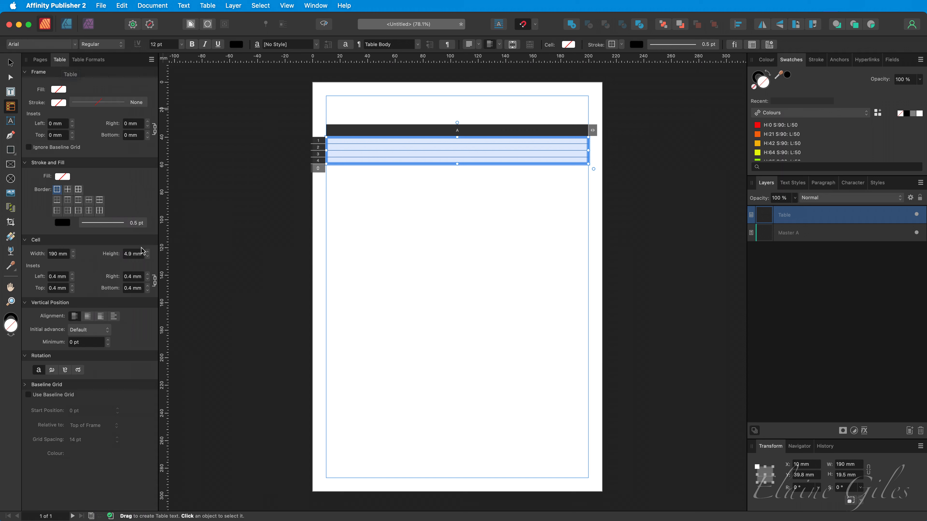
{"action": "left_click", "coordinate": [132, 253]}
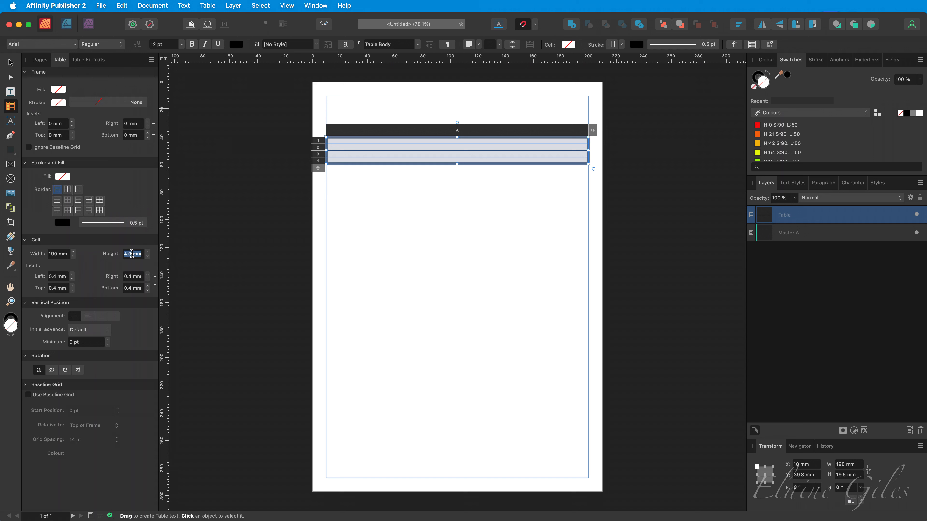
{"action": "type", "text": "2"}
{"action": "key", "text": "Return"}
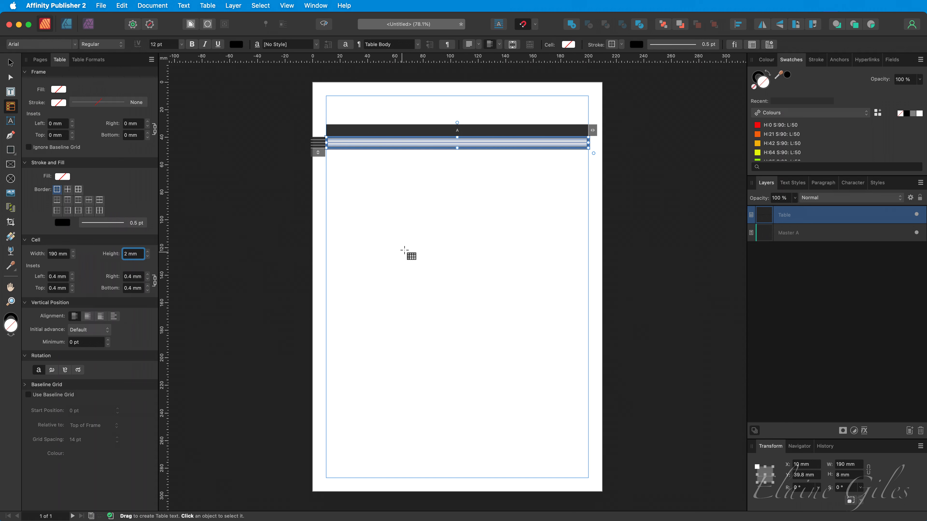
{"action": "left_click", "coordinate": [408, 239]}
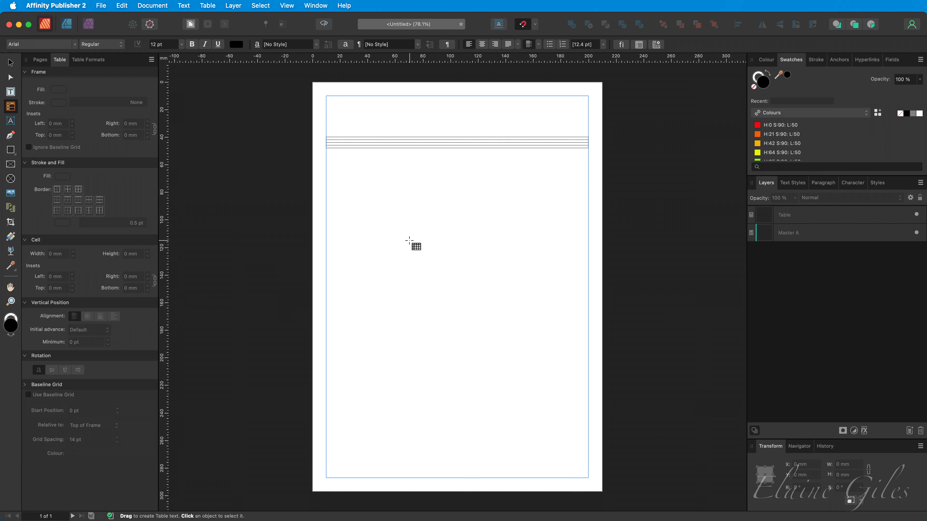
Step: Remove the outside vertical borders of the selected rows by setting their stroke style to none
{"action": "left_click", "coordinate": [324, 25]}
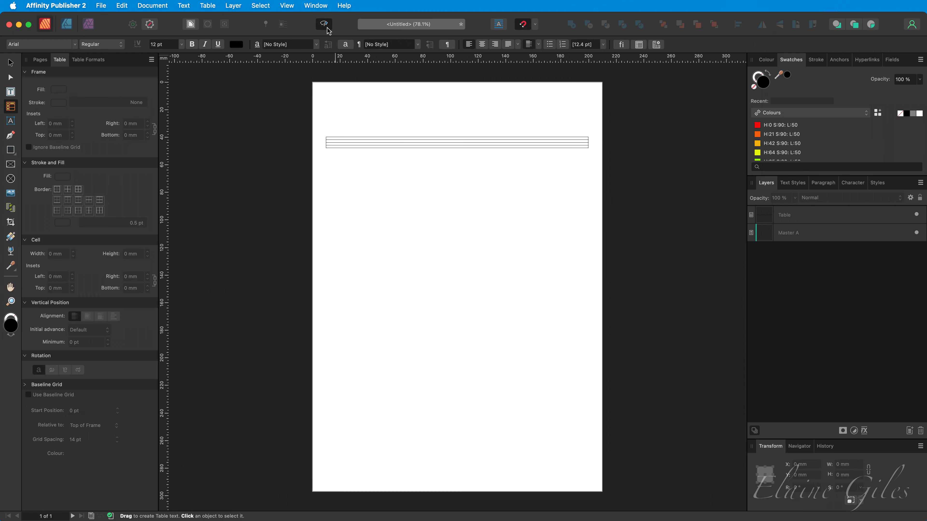
{"action": "scroll", "coordinate": [350, 139], "scroll_direction": "up", "scroll_amount": 5}
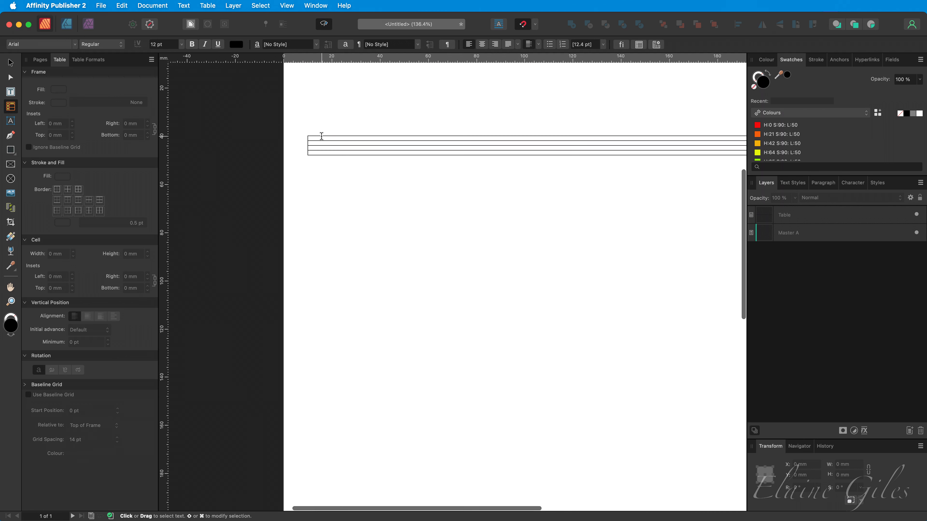
{"action": "scroll", "coordinate": [322, 137], "scroll_direction": "up", "scroll_amount": 4}
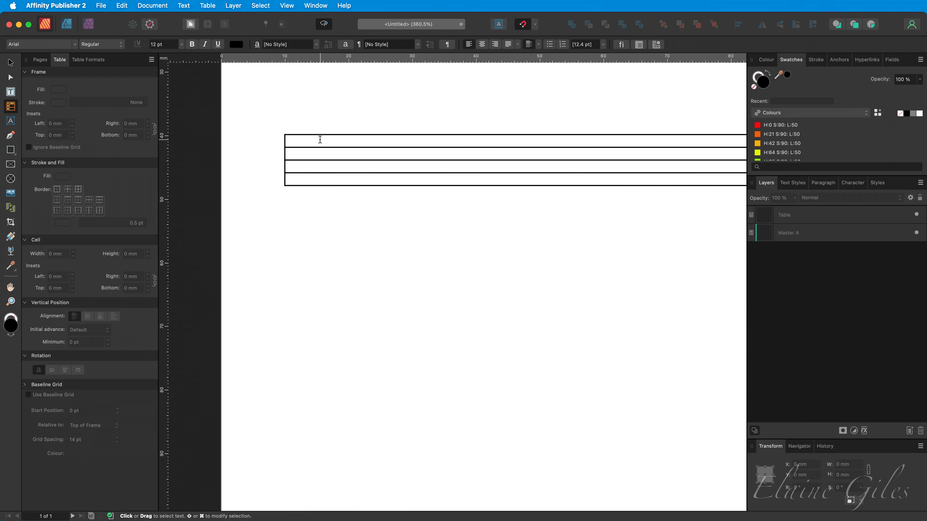
{"action": "left_click_drag", "start_coordinate": [320, 140], "coordinate": [317, 182]}
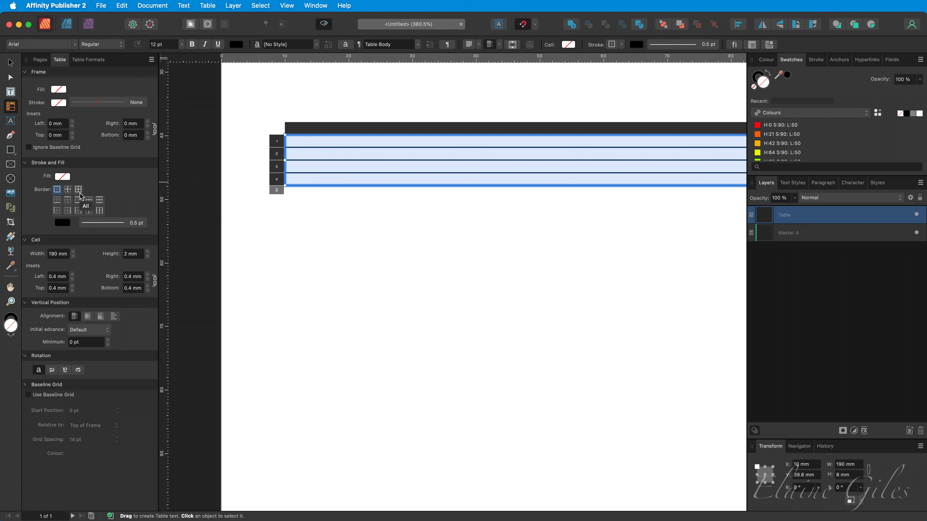
{"action": "left_click", "coordinate": [79, 211]}
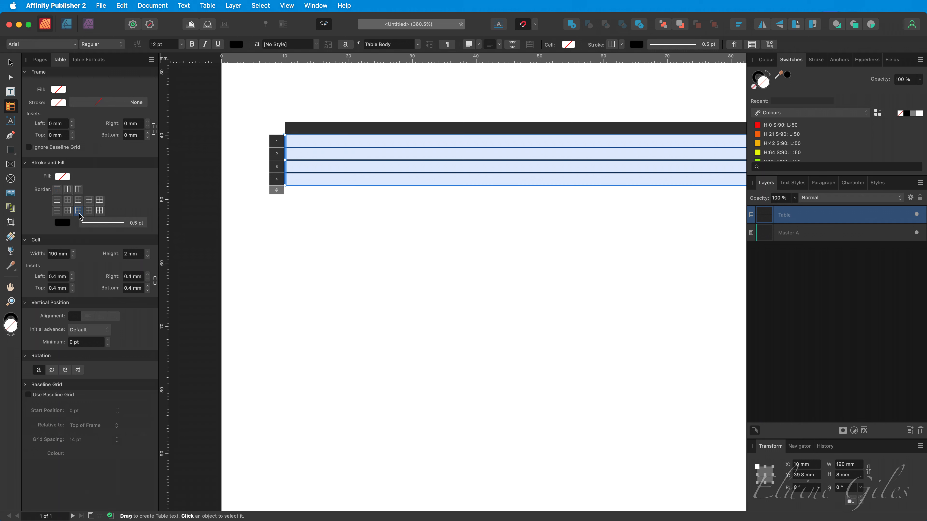
{"action": "left_click", "coordinate": [120, 228]}
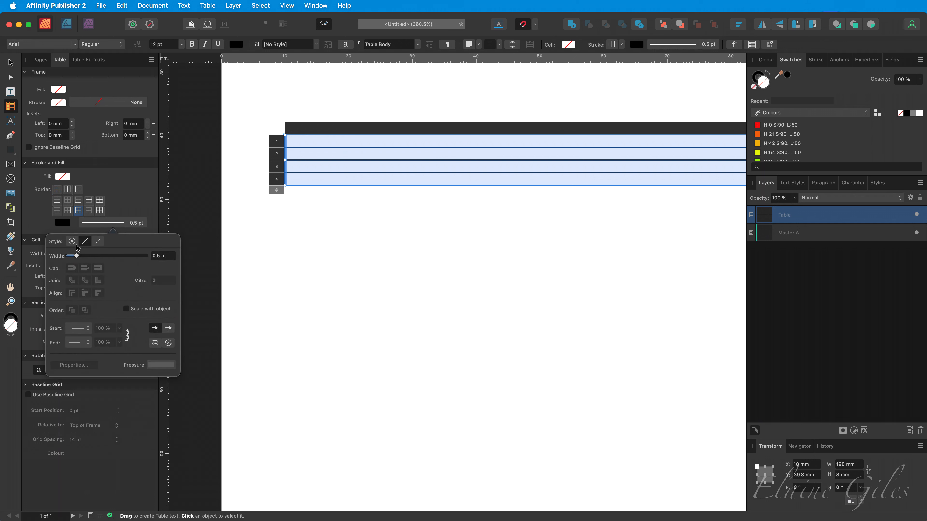
{"action": "left_click", "coordinate": [297, 245]}
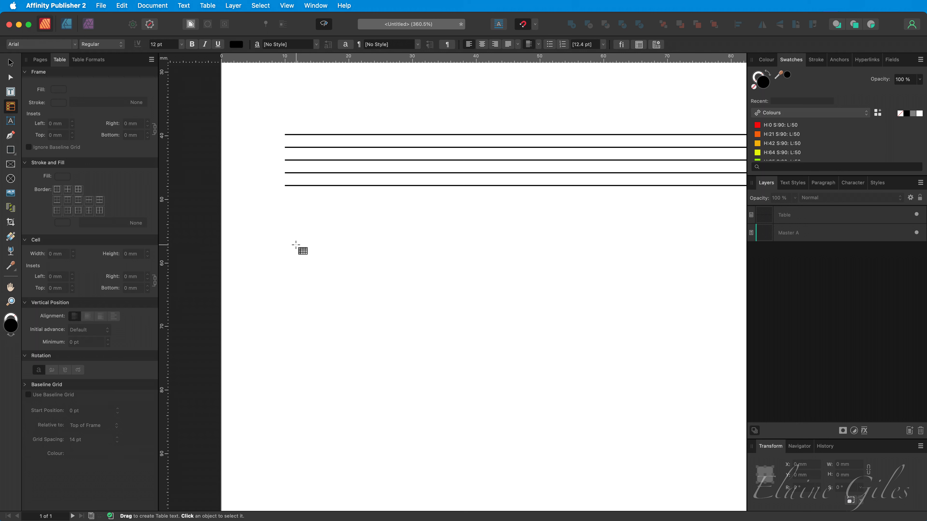
Step: Rename the table's layer as Stave
{"action": "key", "text": "super+0"}
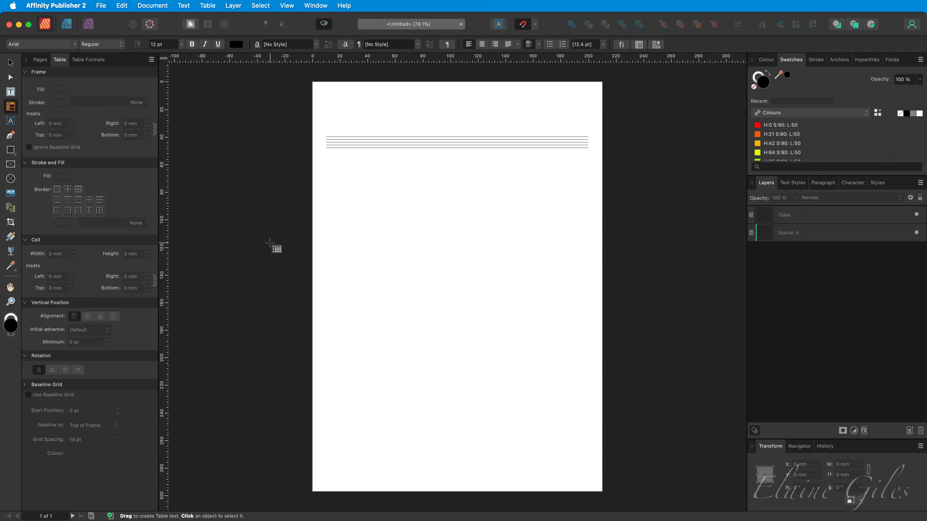
{"action": "key", "text": "v"}
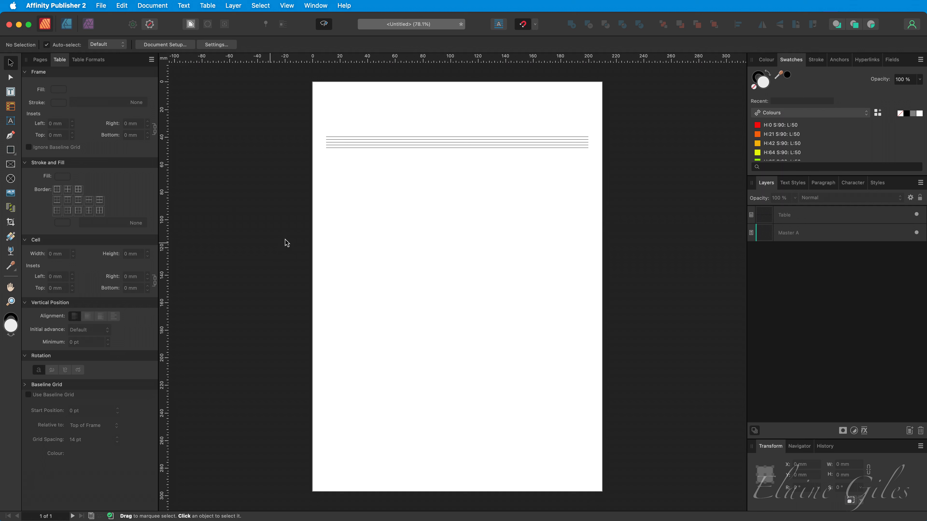
{"action": "left_click", "coordinate": [407, 145]}
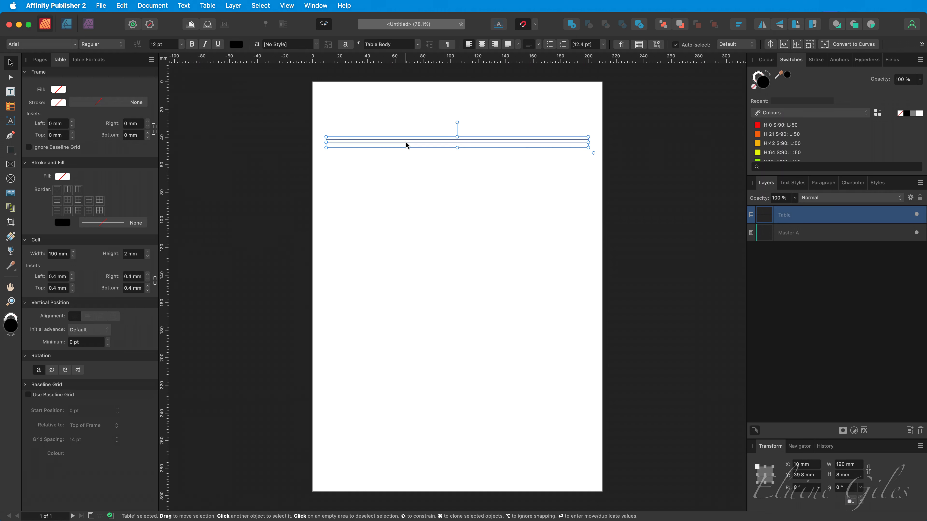
{"action": "double_click", "coordinate": [788, 216]}
{"action": "type", "text": "Stave"}
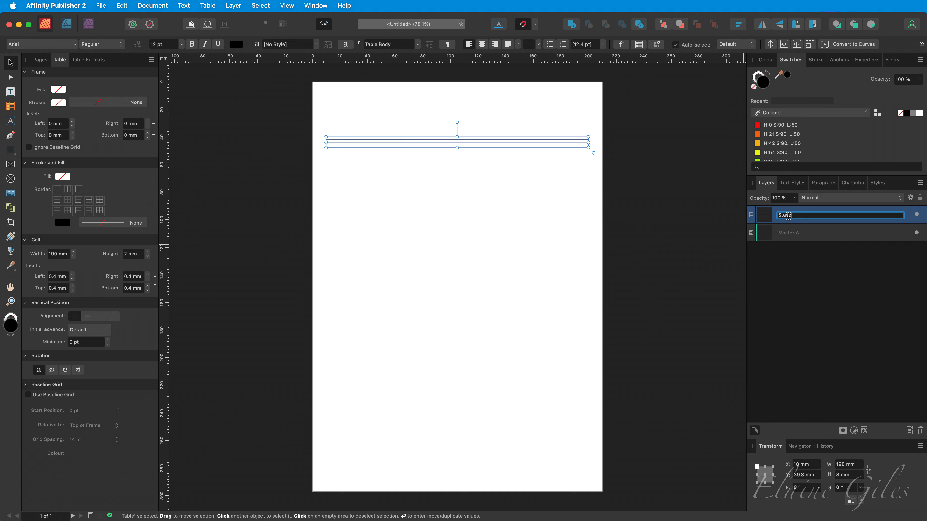
{"action": "key", "text": "Return"}
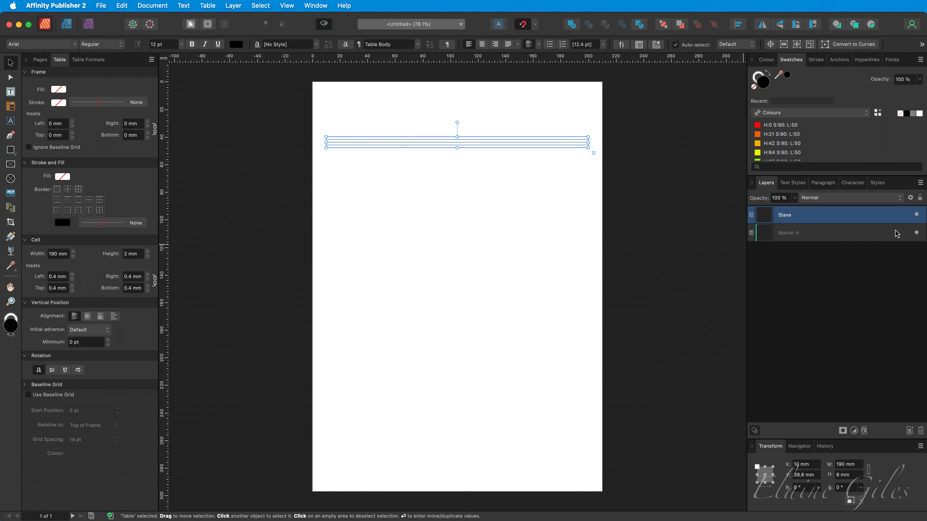
Step: Hide the Stave layer
{"action": "left_click", "coordinate": [916, 214]}
{"action": "left_click", "coordinate": [793, 273]}
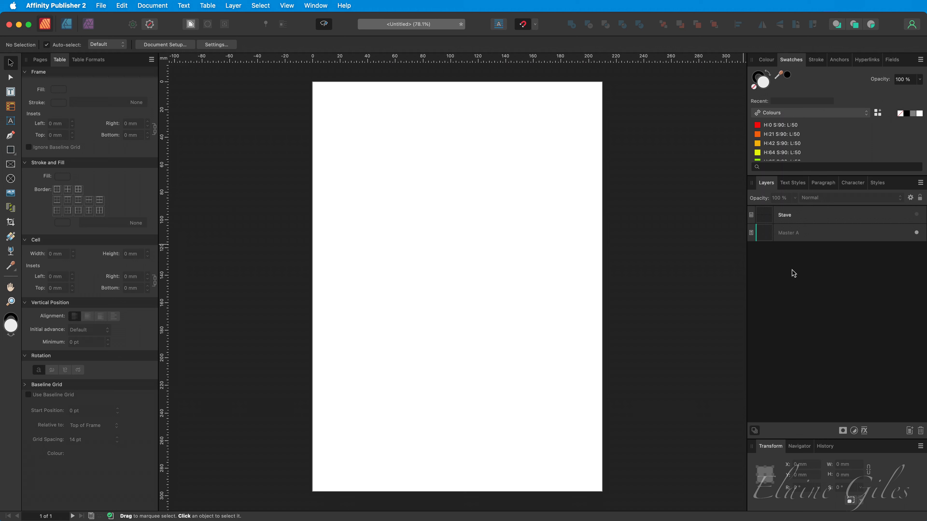
Step: Draw a second table filling the page margins, about 190 × 277 mm, and name its layer Layout
{"action": "left_click", "coordinate": [327, 25]}
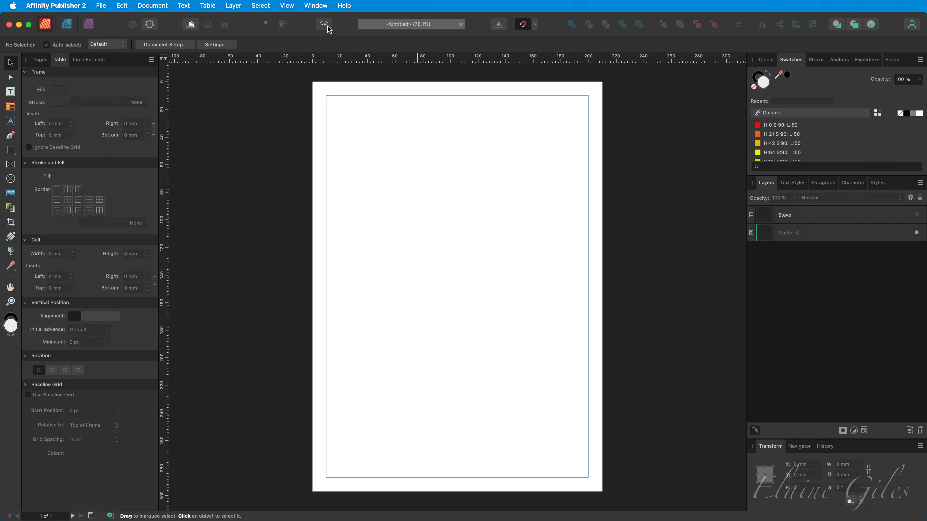
{"action": "left_click", "coordinate": [11, 106]}
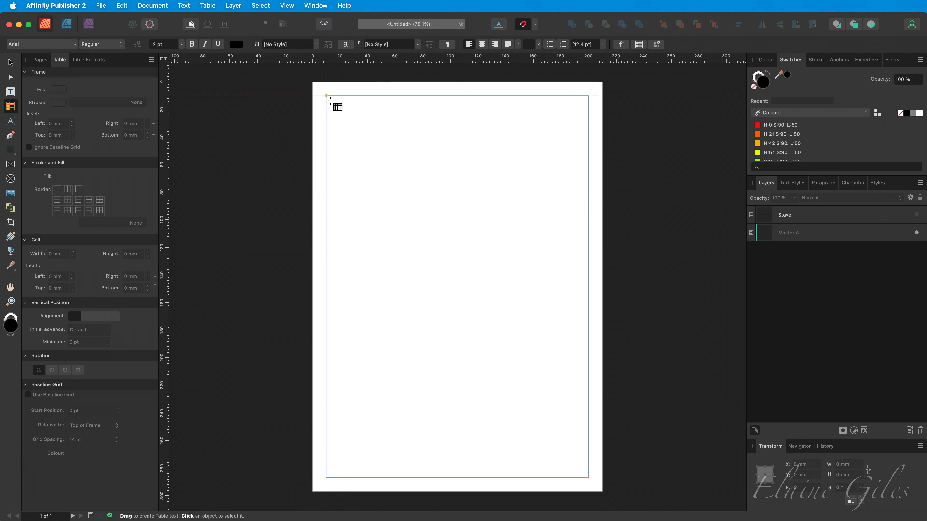
{"action": "left_click_drag", "start_coordinate": [326, 95], "coordinate": [366, 178]}
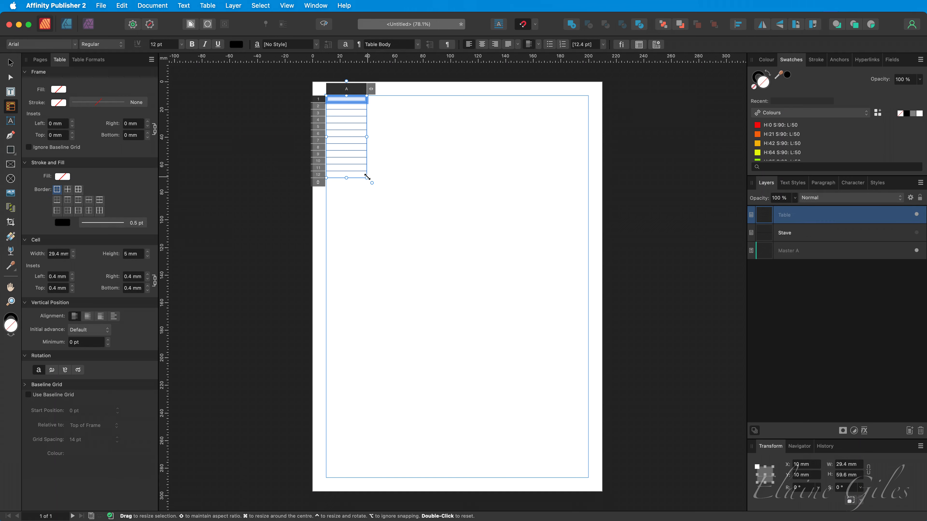
{"action": "left_click_drag", "start_coordinate": [367, 178], "coordinate": [589, 477]}
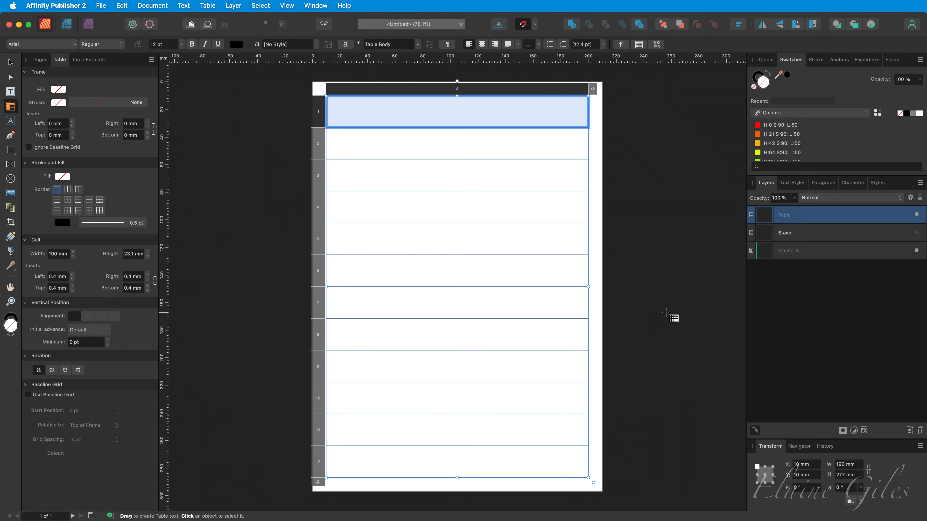
{"action": "left_click", "coordinate": [667, 313]}
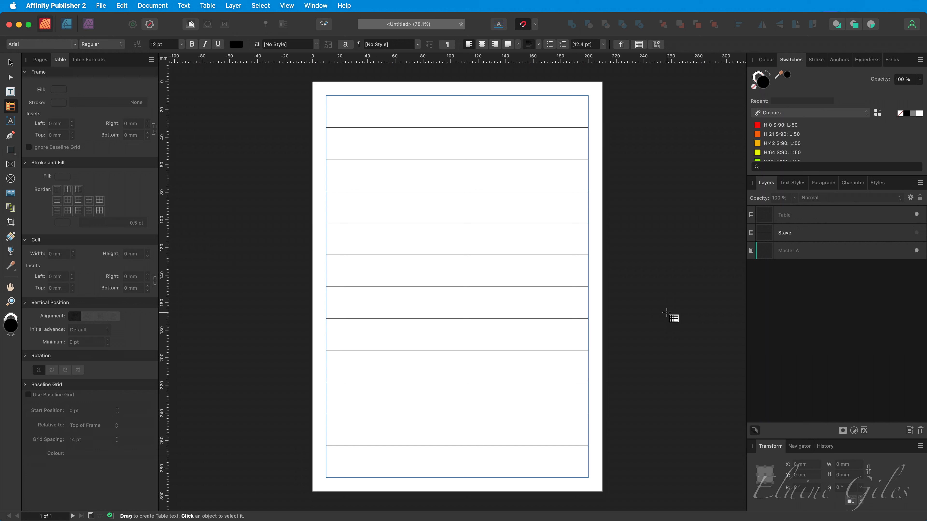
{"action": "left_click", "coordinate": [786, 218]}
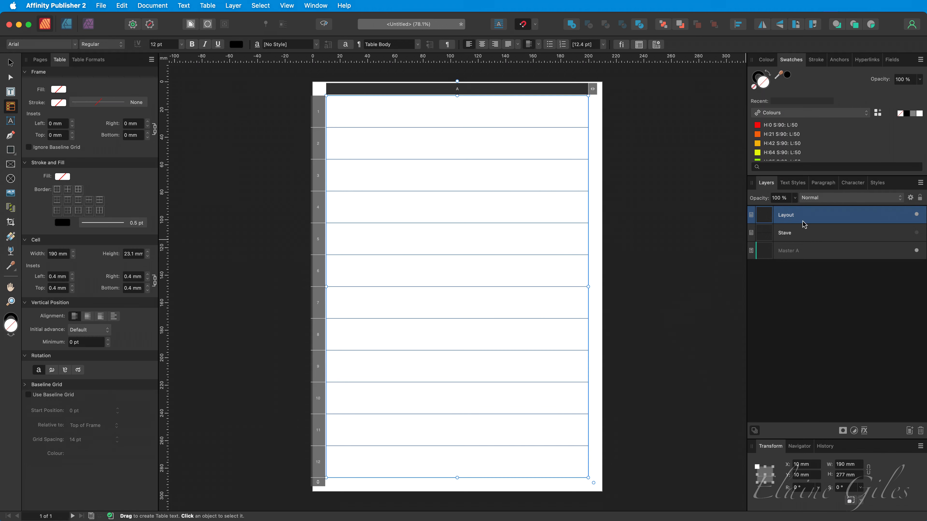
Step: Show the Stave layer and move it above the Layout layer
{"action": "left_click", "coordinate": [838, 236]}
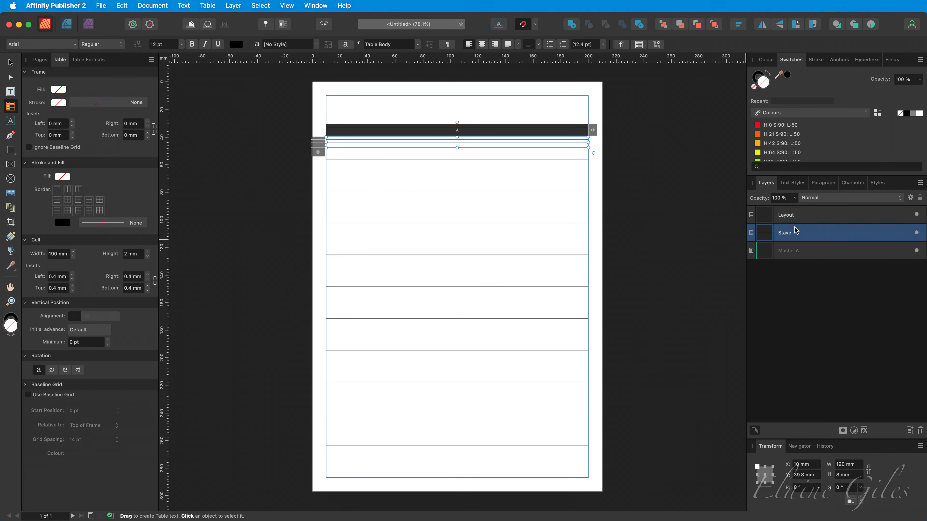
{"action": "left_click_drag", "start_coordinate": [797, 231], "coordinate": [793, 216]}
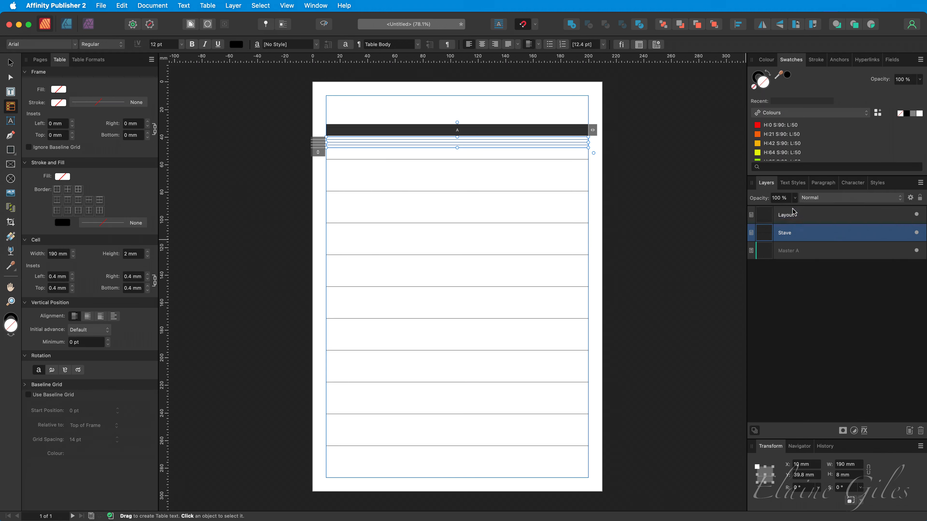
{"action": "left_click", "coordinate": [700, 269]}
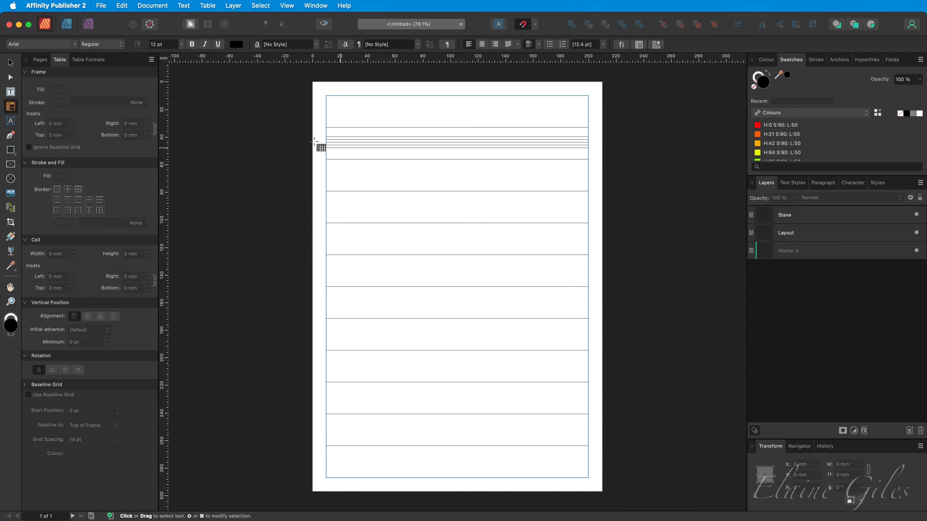
Step: Delete the Stave table from the page
{"action": "left_click", "coordinate": [10, 62]}
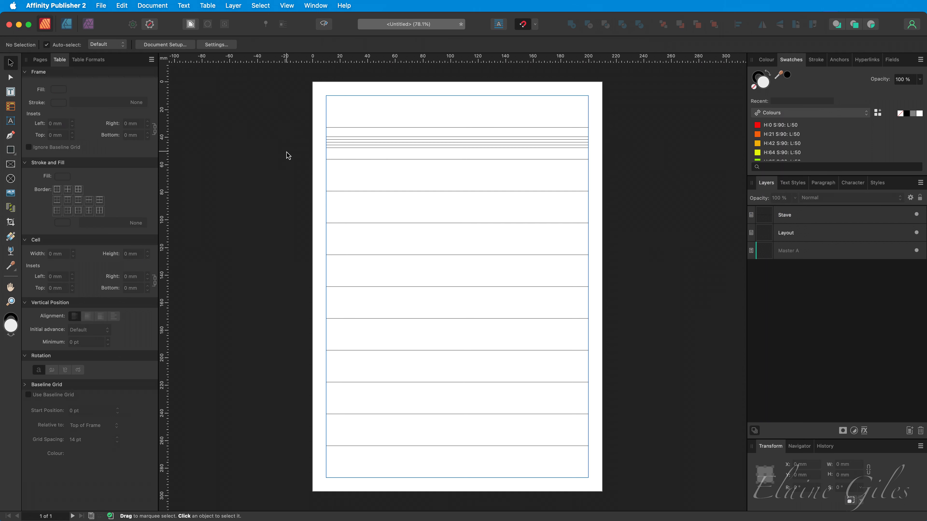
{"action": "left_click", "coordinate": [394, 148]}
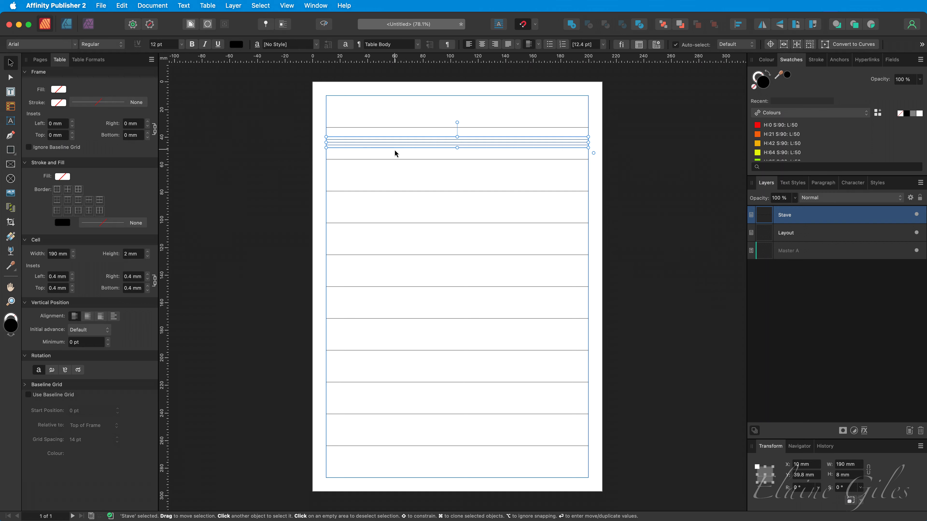
{"action": "key", "text": "Delete"}
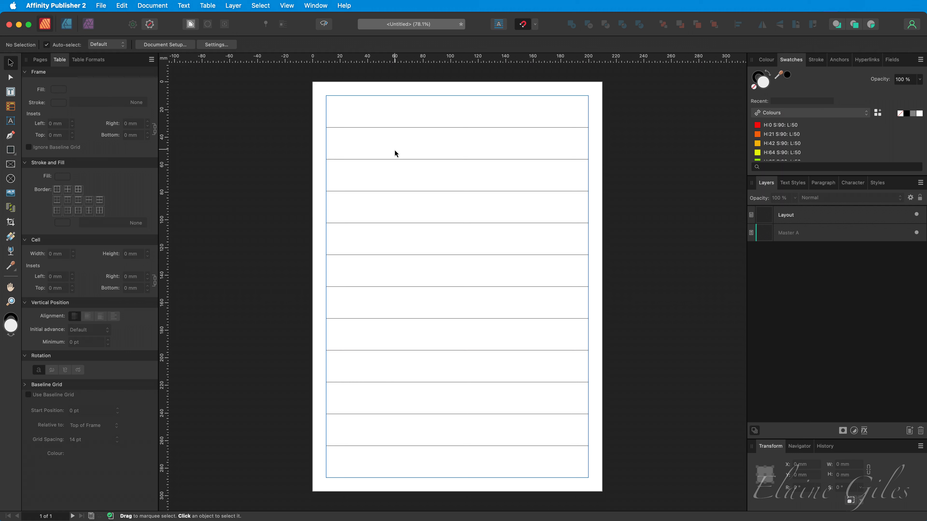
Step: Select all cells of the Layout table and change their vertical alignment
{"action": "double_click", "coordinate": [386, 114]}
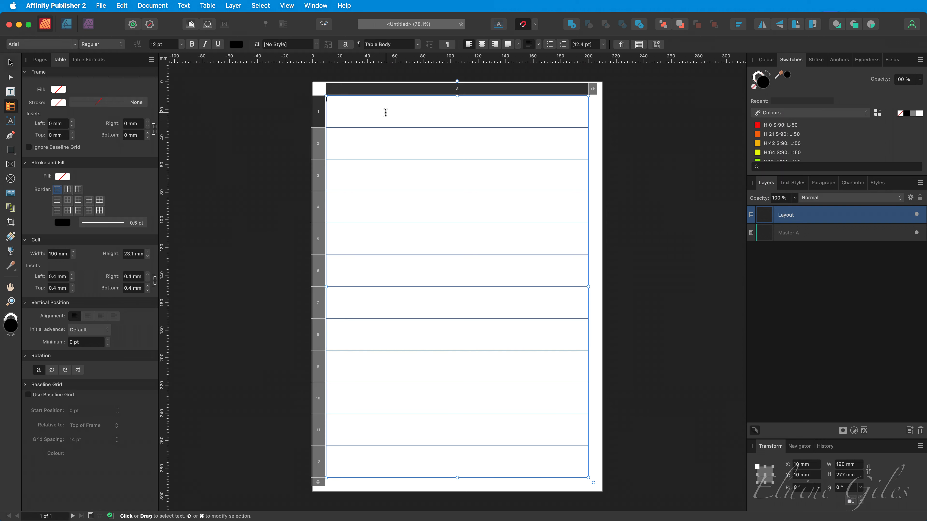
{"action": "left_click_drag", "start_coordinate": [386, 113], "coordinate": [387, 455]}
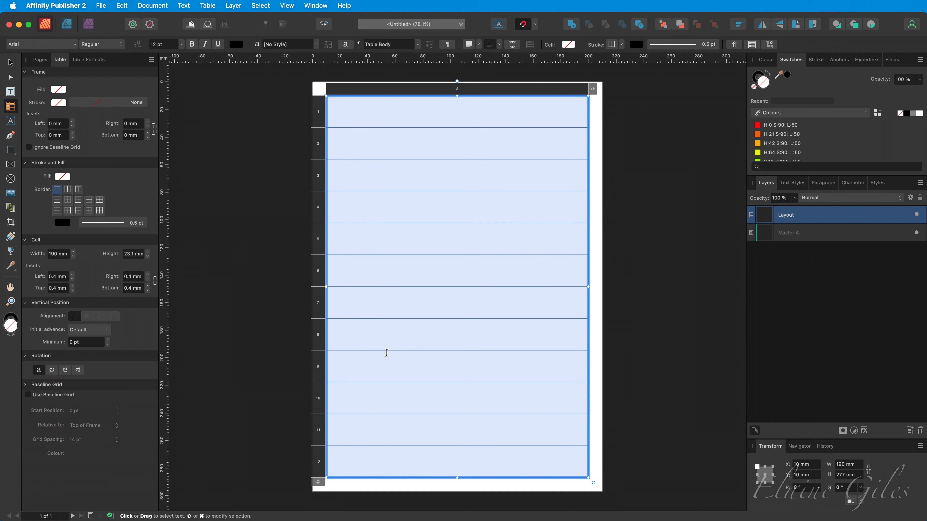
{"action": "left_click", "coordinate": [489, 47]}
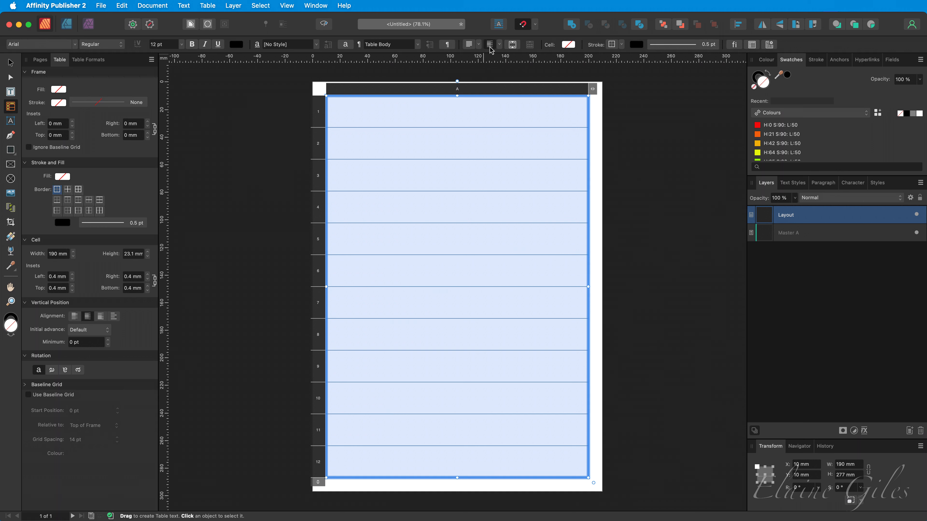
Step: Paste the copied stave into each of the twelve rows of the Layout table
{"action": "left_click", "coordinate": [473, 114]}
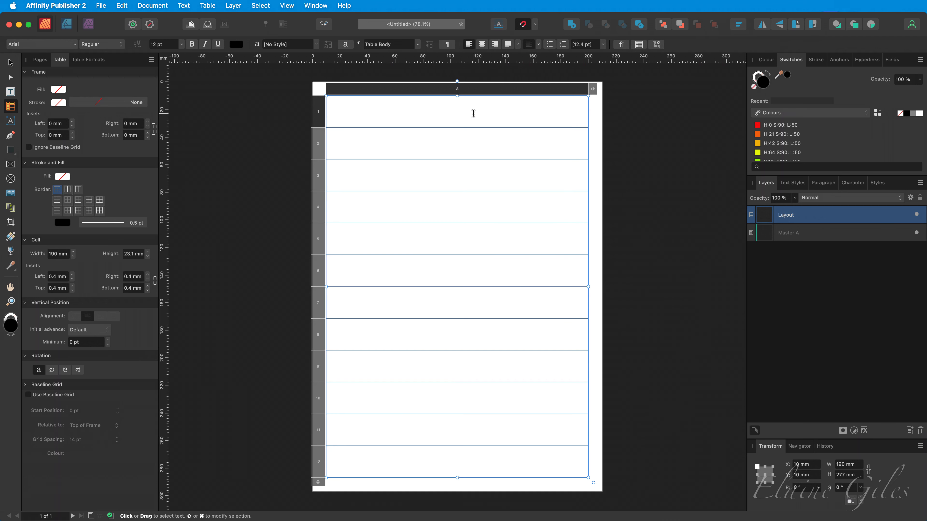
{"action": "key", "text": "super+v"}
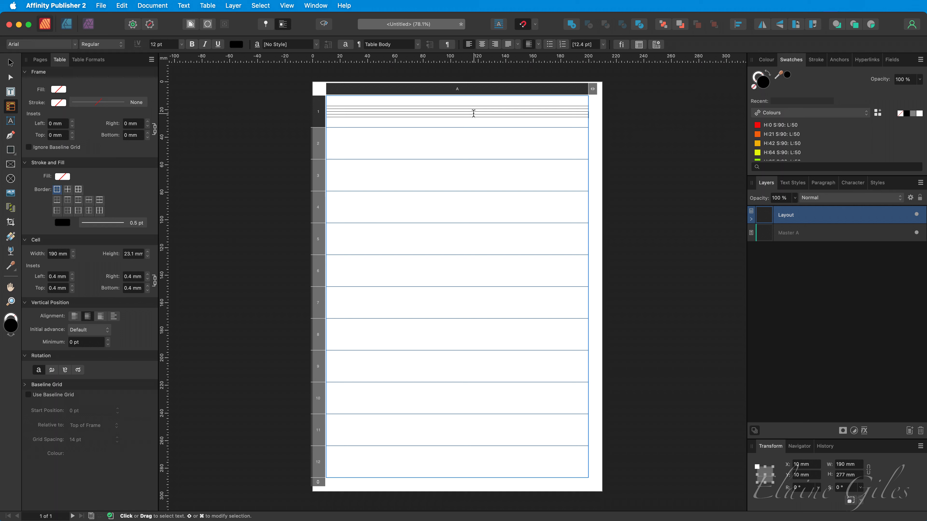
{"action": "left_click", "coordinate": [453, 139]}
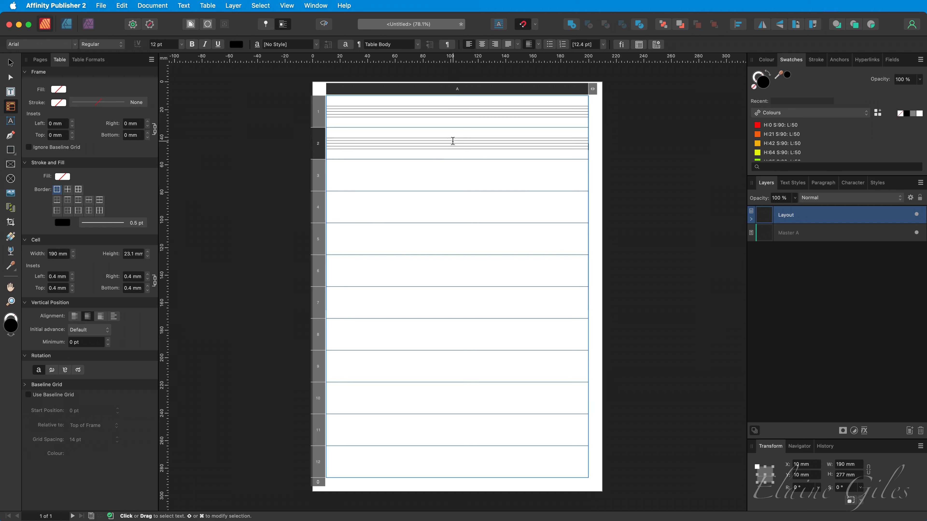
{"action": "key", "text": "super+v"}
{"action": "left_click", "coordinate": [439, 171]}
{"action": "key", "text": "super+v"}
{"action": "left_click", "coordinate": [431, 207]}
{"action": "key", "text": "super+v"}
{"action": "left_click", "coordinate": [423, 243]}
{"action": "key", "text": "super+v"}
{"action": "left_click", "coordinate": [414, 281]}
{"action": "key", "text": "super+v"}
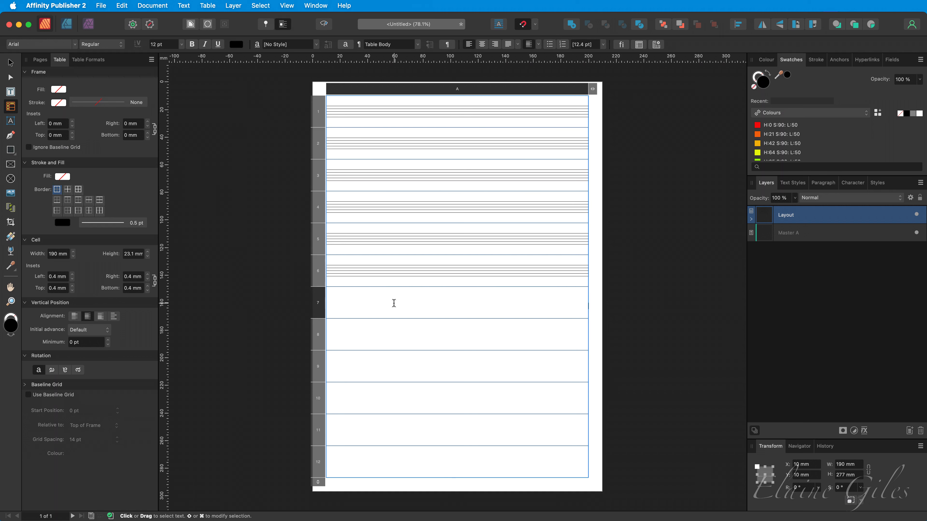
{"action": "key", "text": "super+v"}
{"action": "left_click", "coordinate": [369, 400]}
{"action": "key", "text": "super+v"}
{"action": "left_click", "coordinate": [367, 431]}
{"action": "key", "text": "super+v"}
{"action": "left_click", "coordinate": [365, 459]}
{"action": "key", "text": "super+v"}
{"action": "left_click", "coordinate": [662, 338]}
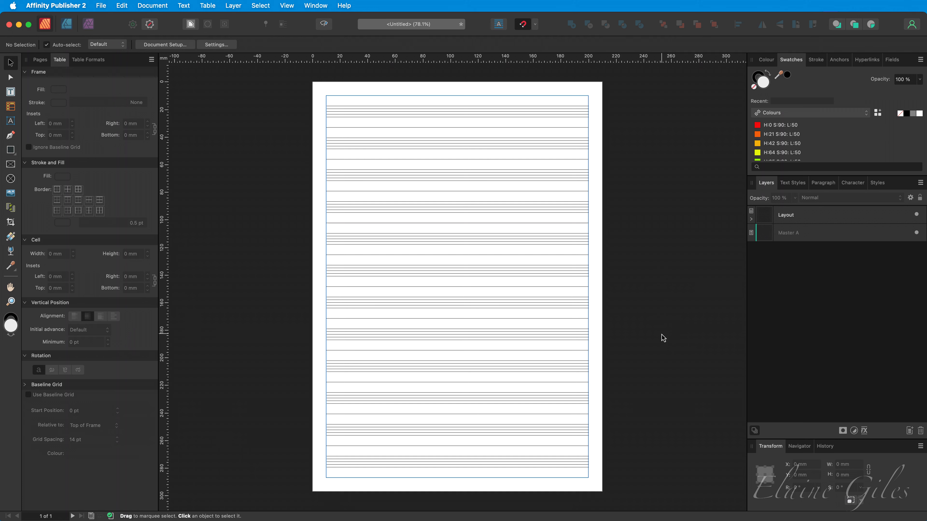
Step: Select all cells of the Layout table and set their border stroke style to none
{"action": "left_click", "coordinate": [752, 220]}
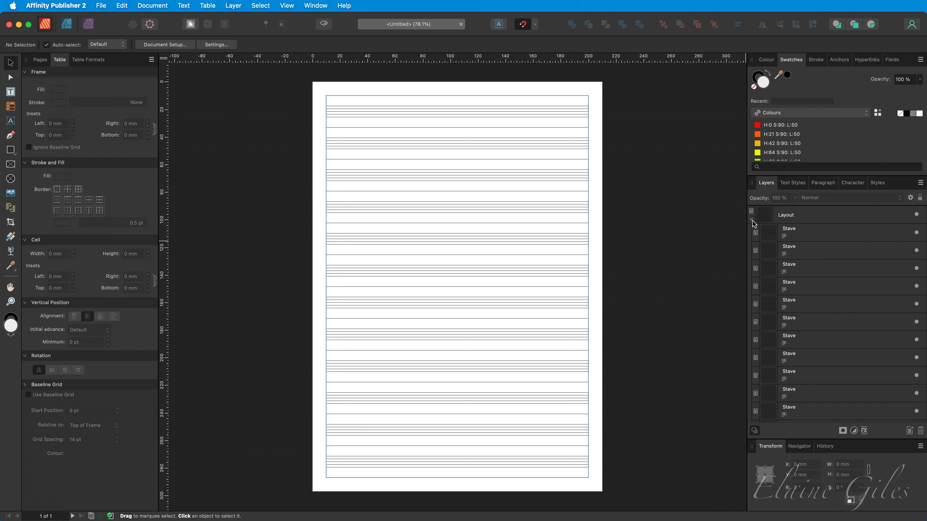
{"action": "left_click", "coordinate": [751, 220]}
{"action": "left_click", "coordinate": [825, 222]}
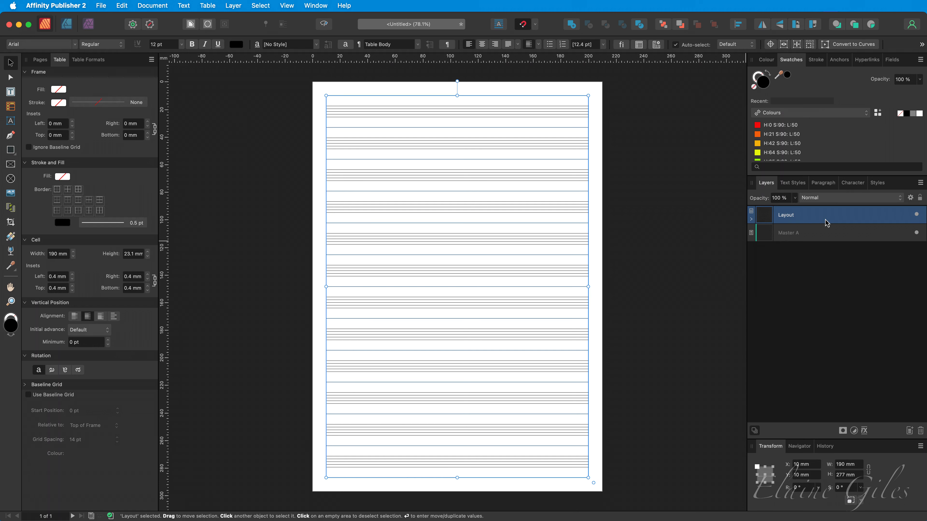
{"action": "double_click", "coordinate": [490, 121]}
{"action": "left_click_drag", "start_coordinate": [466, 124], "coordinate": [477, 457]}
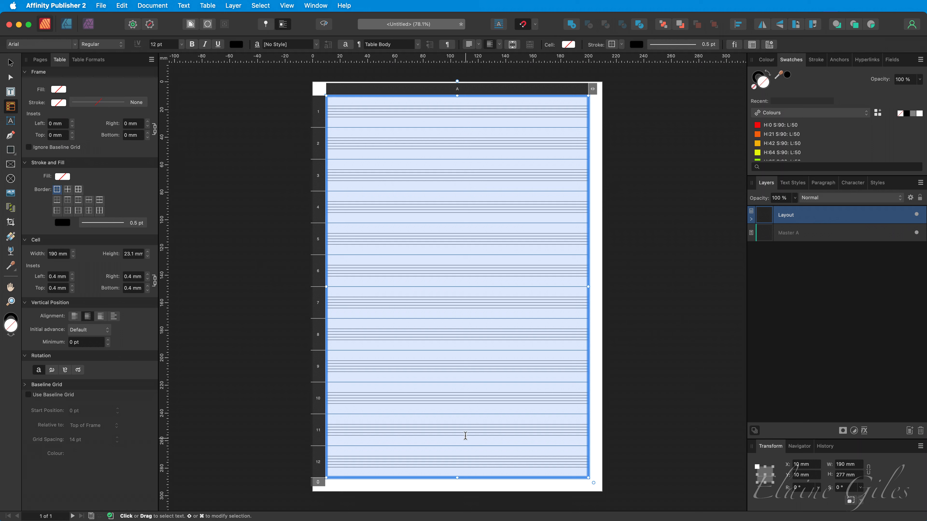
{"action": "left_click", "coordinate": [78, 189]}
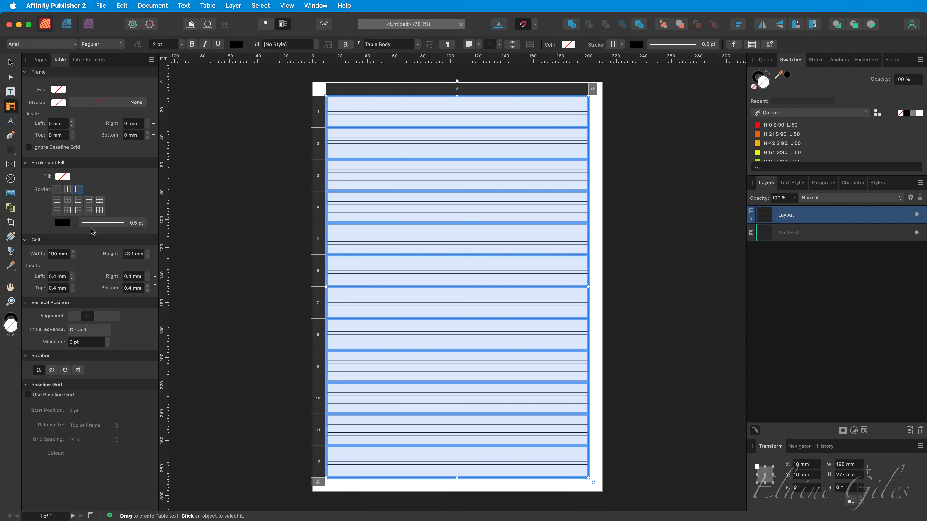
{"action": "left_click", "coordinate": [100, 223]}
{"action": "left_click", "coordinate": [72, 242]}
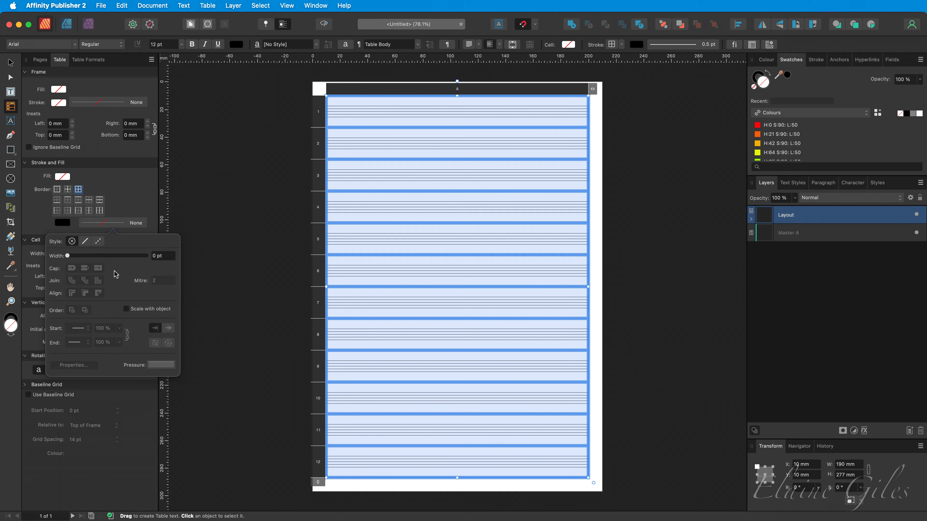
{"action": "left_click", "coordinate": [238, 285]}
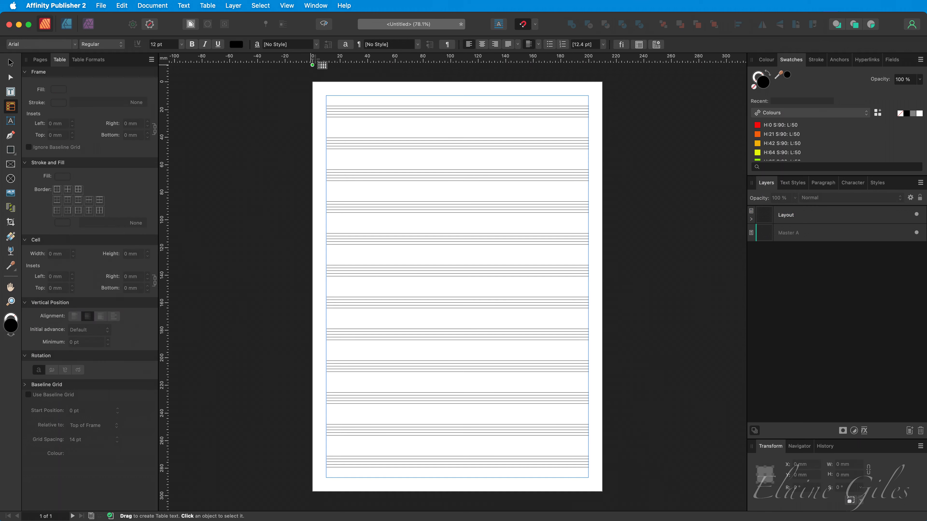
Step: Lock the Layout layer, checking the page in preview mode
{"action": "left_click", "coordinate": [330, 26]}
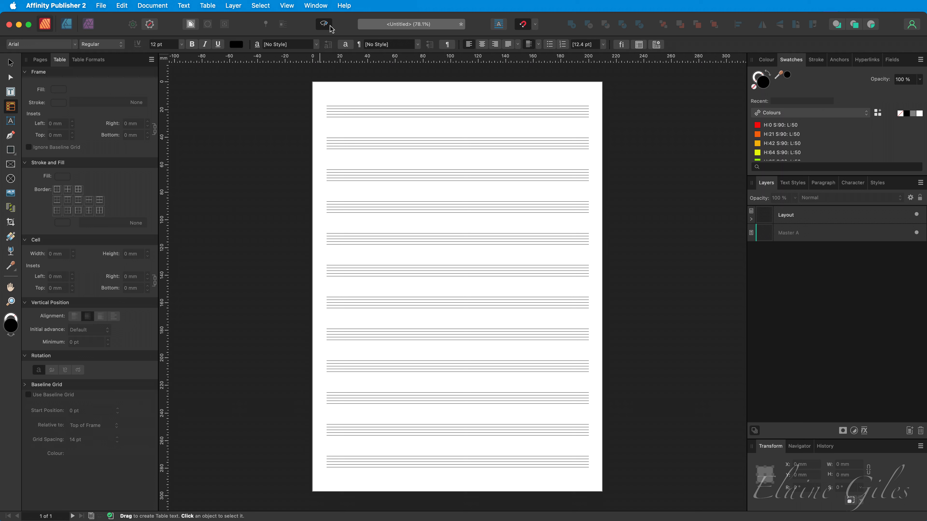
{"action": "left_click", "coordinate": [876, 217]}
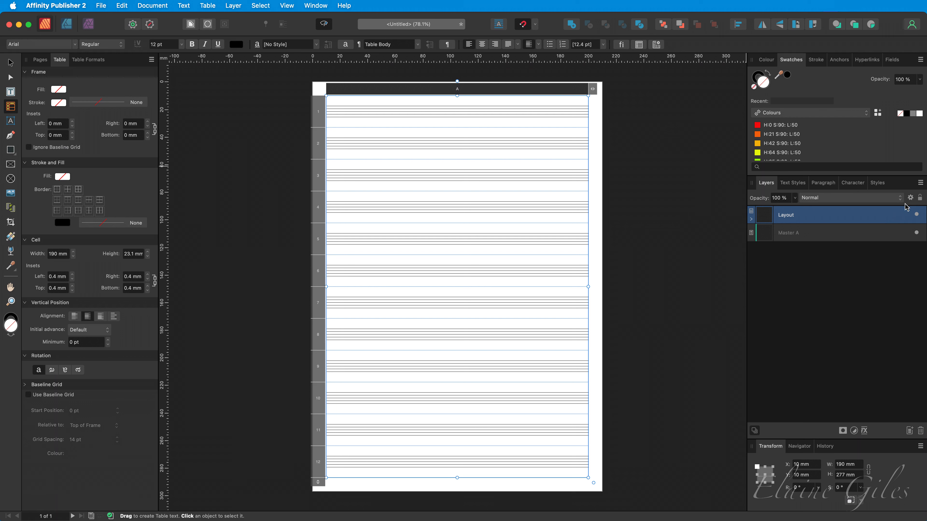
{"action": "left_click", "coordinate": [919, 197]}
{"action": "left_click", "coordinate": [823, 283]}
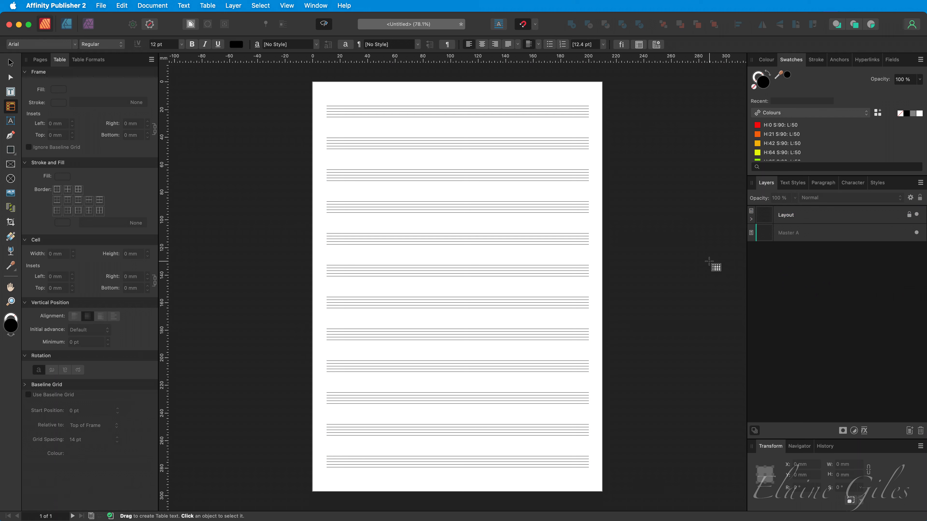
{"action": "left_click", "coordinate": [320, 25]}
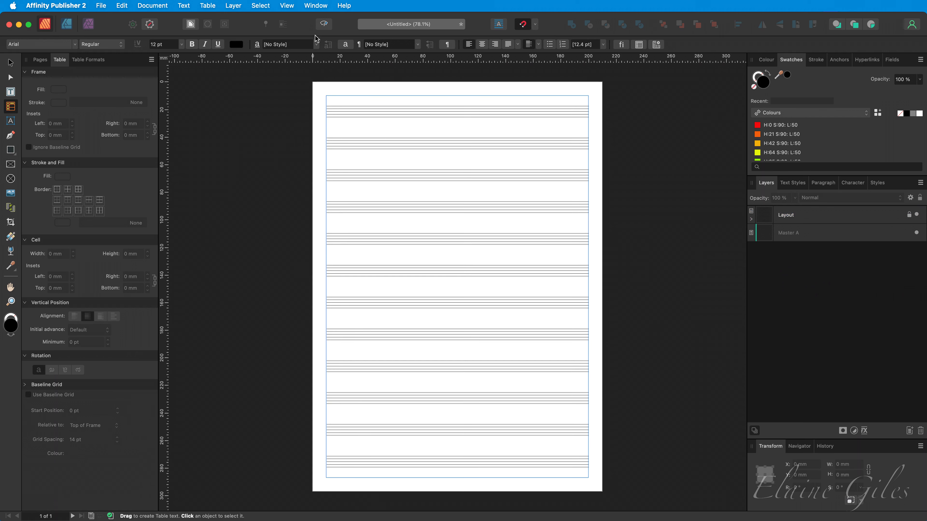
Step: Draw a new table over the page margins, about 190 × 277 mm, on its own layer
{"action": "left_click_drag", "start_coordinate": [326, 95], "coordinate": [342, 476]}
{"action": "left_click_drag", "start_coordinate": [365, 297], "coordinate": [588, 297]}
{"action": "left_click", "coordinate": [689, 337]}
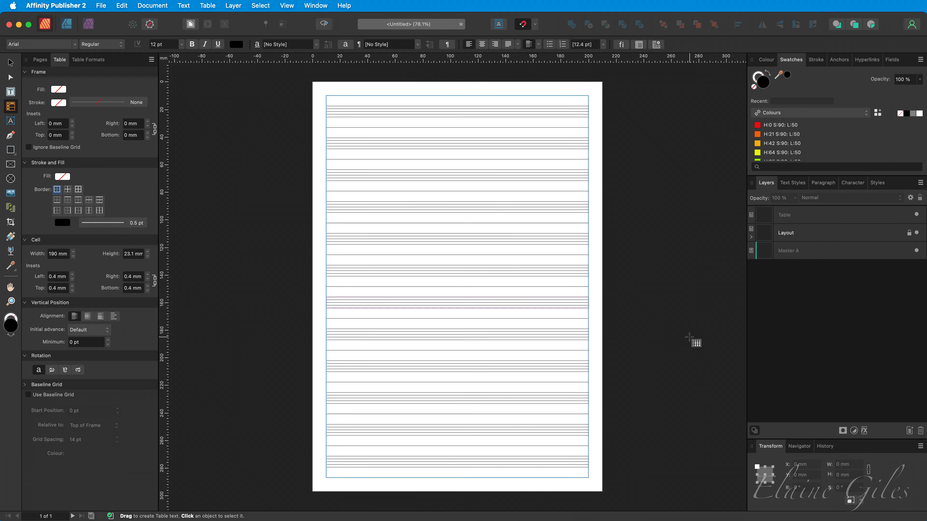
Step: Set all cells of the new table to Centre Vertically
{"action": "left_click", "coordinate": [491, 113]}
{"action": "left_click_drag", "start_coordinate": [492, 111], "coordinate": [499, 460]}
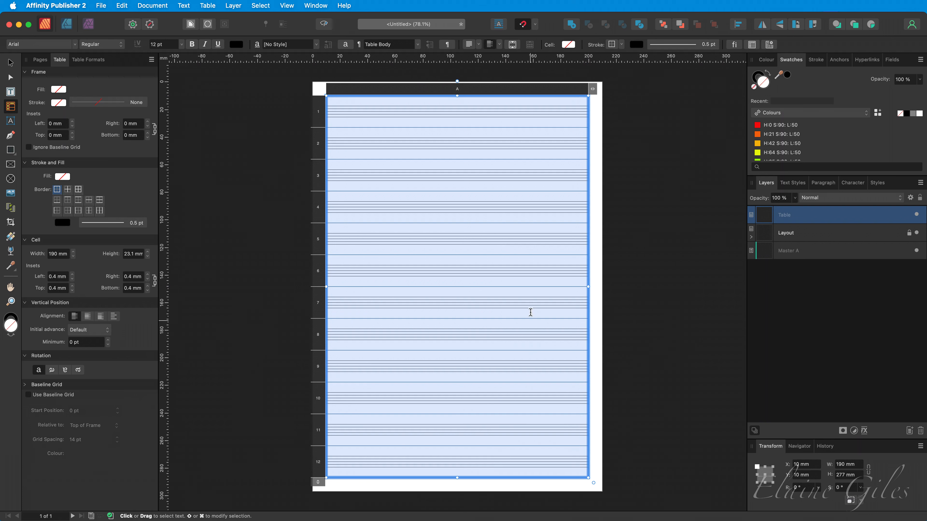
{"action": "left_click", "coordinate": [499, 44]}
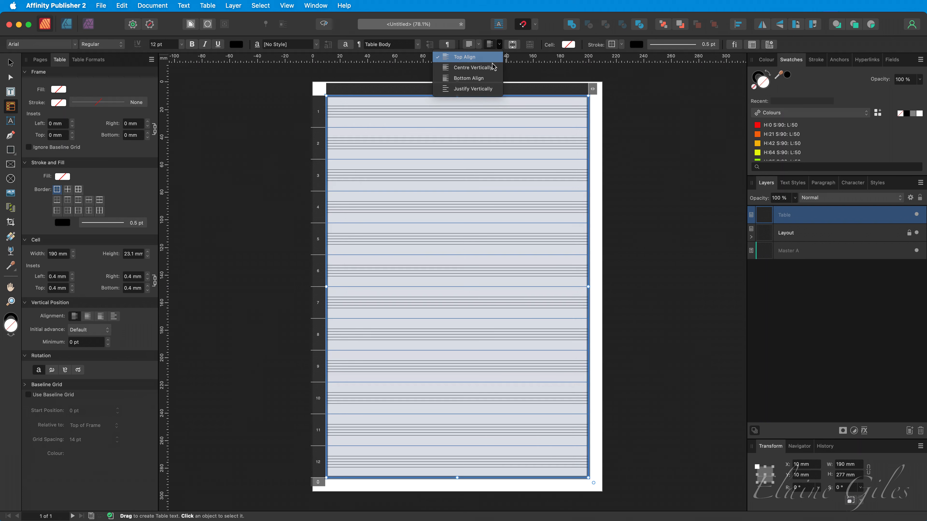
{"action": "left_click", "coordinate": [473, 67]}
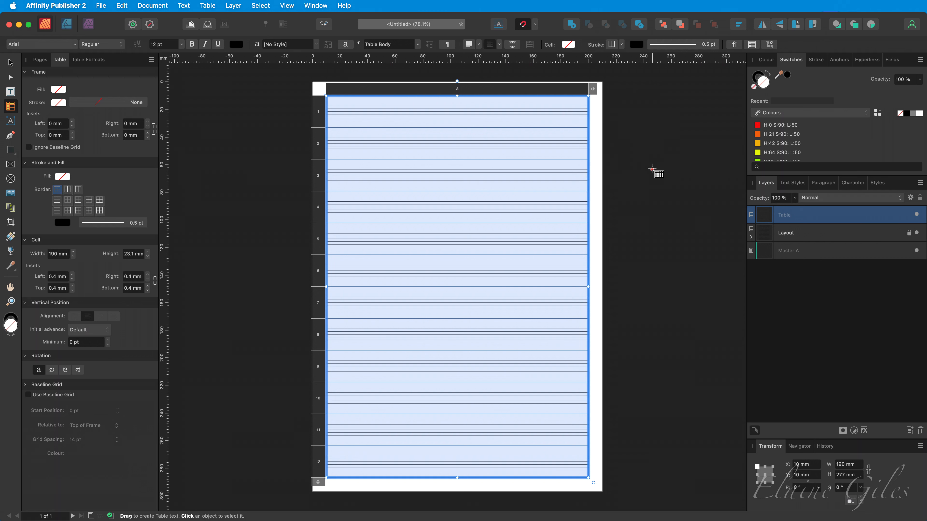
{"action": "left_click", "coordinate": [624, 160]}
Step: Remove all cell borders from the new table by setting the stroke style to none
{"action": "left_click_drag", "start_coordinate": [484, 114], "coordinate": [473, 459]}
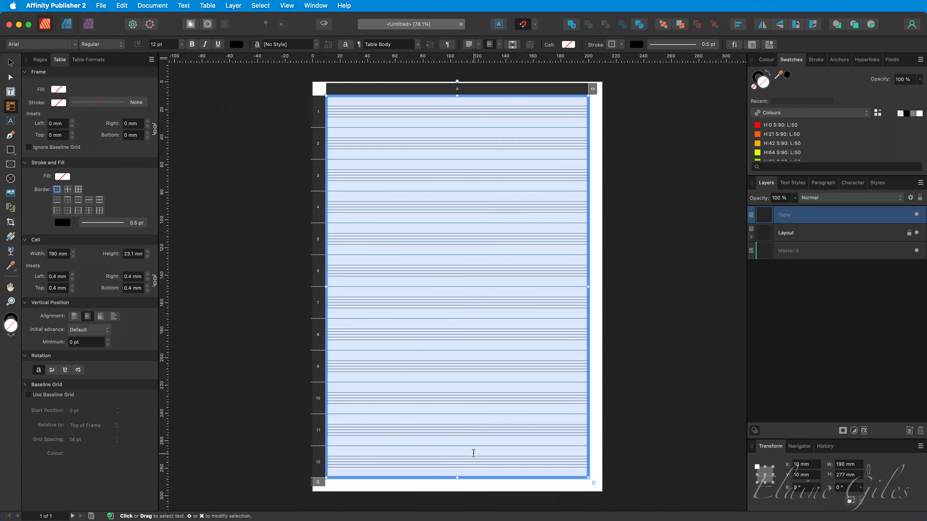
{"action": "left_click", "coordinate": [77, 190]}
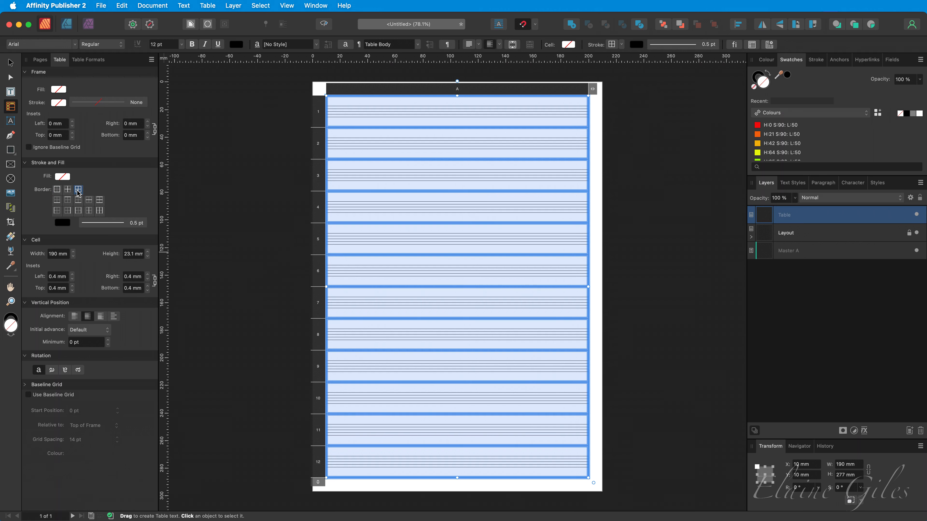
{"action": "left_click", "coordinate": [105, 224]}
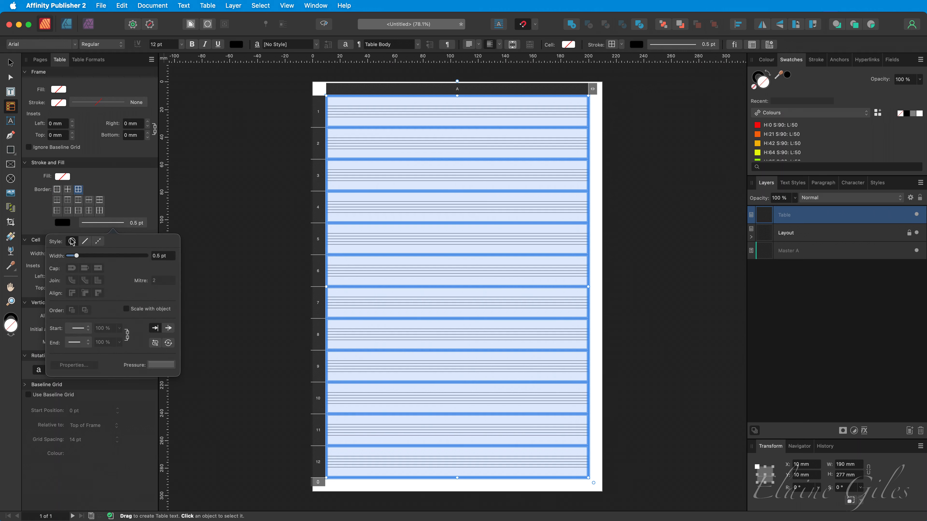
{"action": "left_click", "coordinate": [71, 242]}
{"action": "left_click", "coordinate": [260, 236]}
{"action": "left_click", "coordinate": [261, 236]}
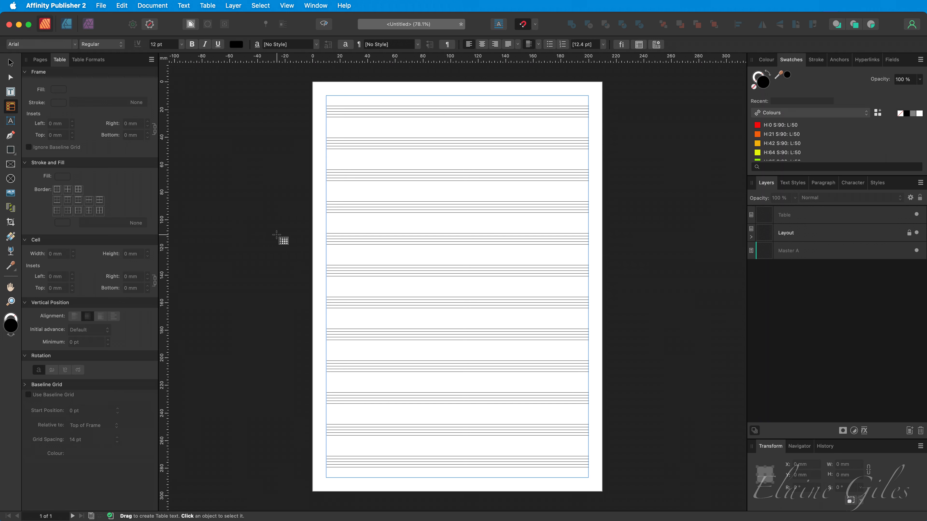
Step: Switch to Affinity Designer to view the treble clef, then return to Publisher
{"action": "left_click", "coordinate": [785, 216]}
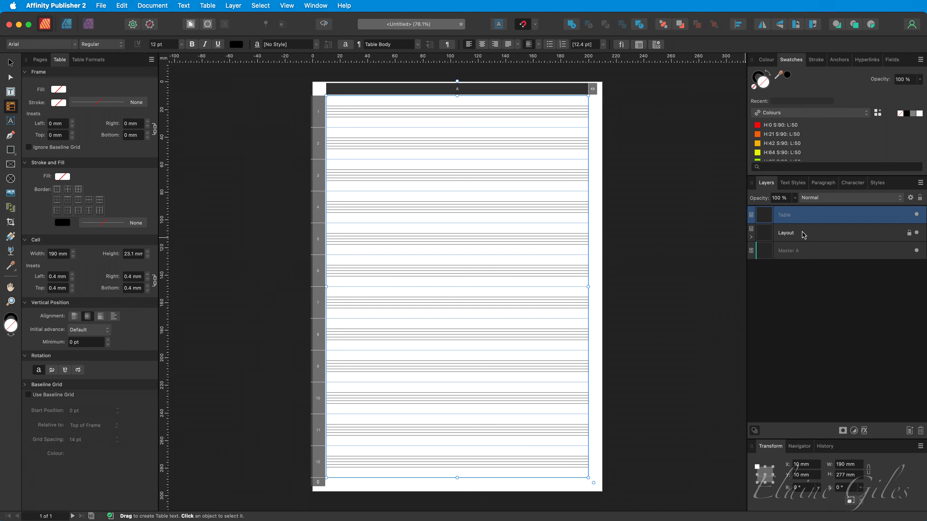
{"action": "key", "text": "super+Tab"}
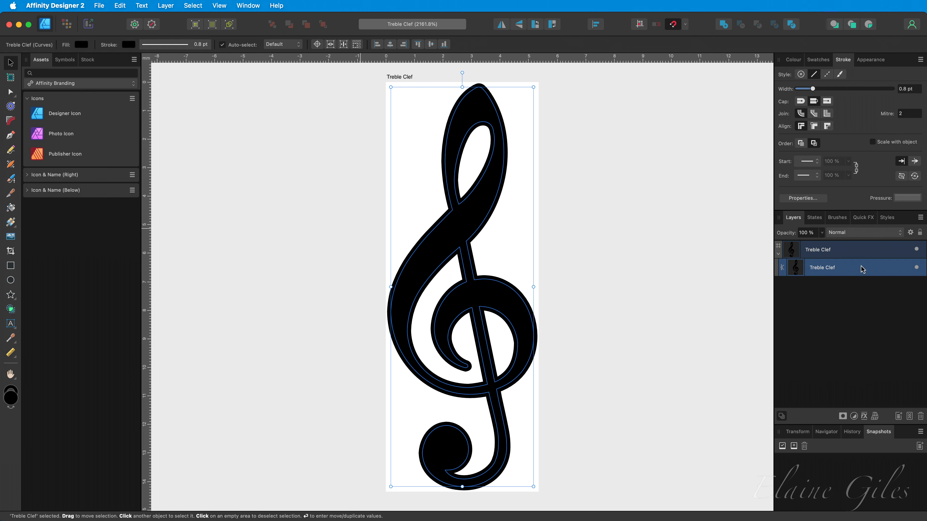
{"action": "key", "text": "super+Tab"}
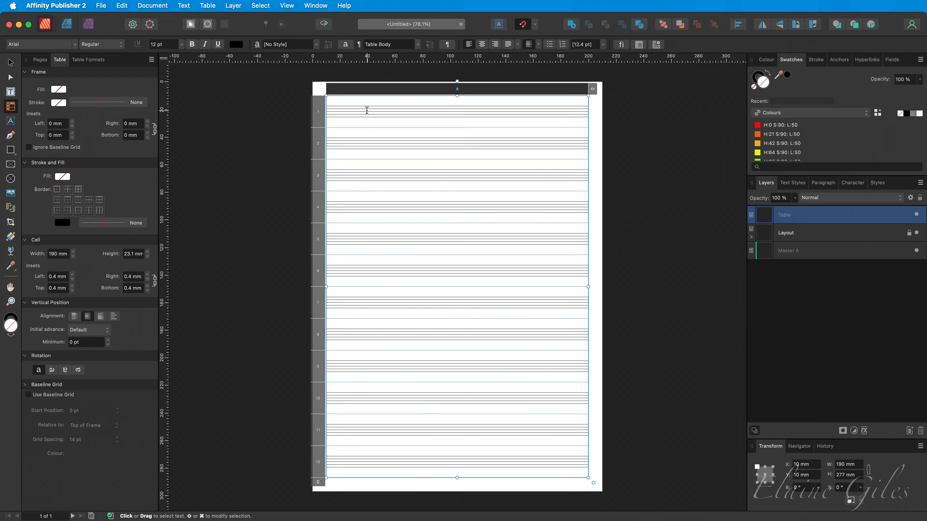
Step: Rename the new table's layer to Clef
{"action": "double_click", "coordinate": [797, 217]}
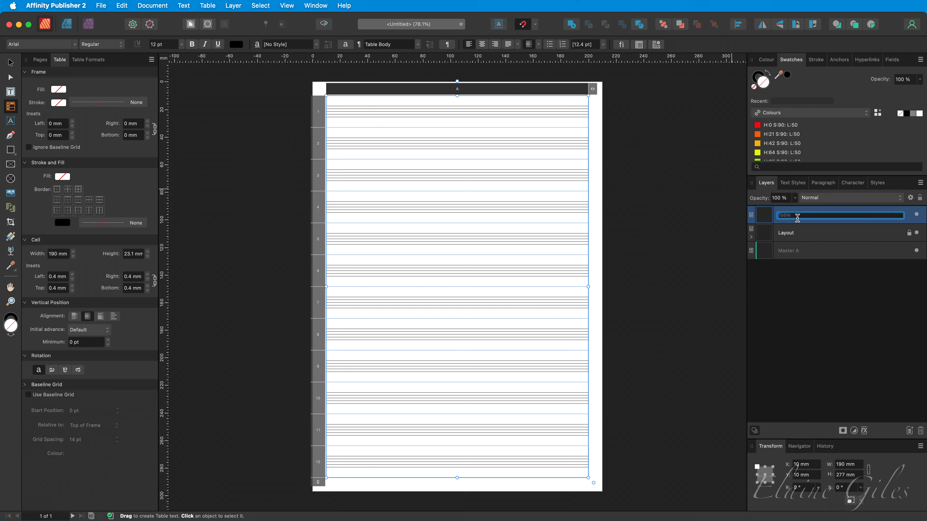
{"action": "type", "text": "Clef"}
{"action": "key", "text": "Return"}
Step: Paste the treble clef into the first six rows of the Clef table
{"action": "left_click", "coordinate": [358, 119]}
{"action": "key", "text": "super+v"}
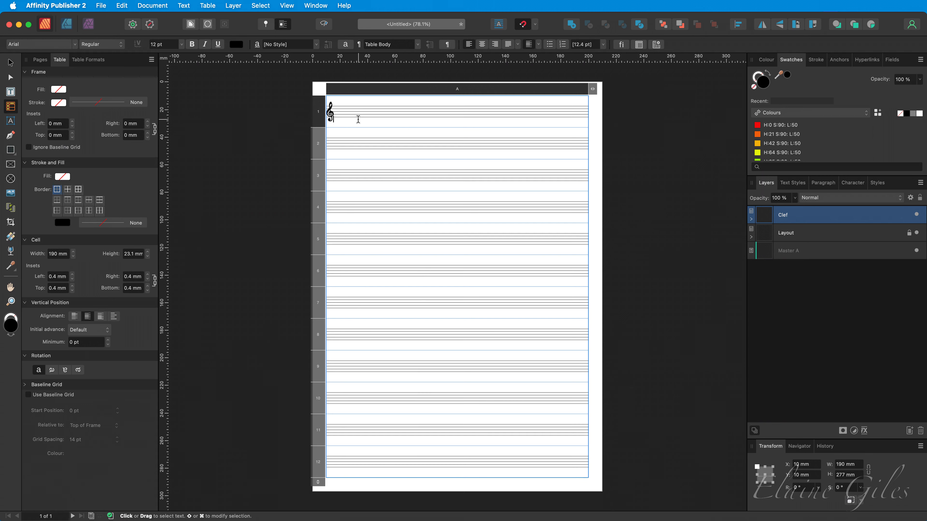
{"action": "left_click", "coordinate": [352, 144]}
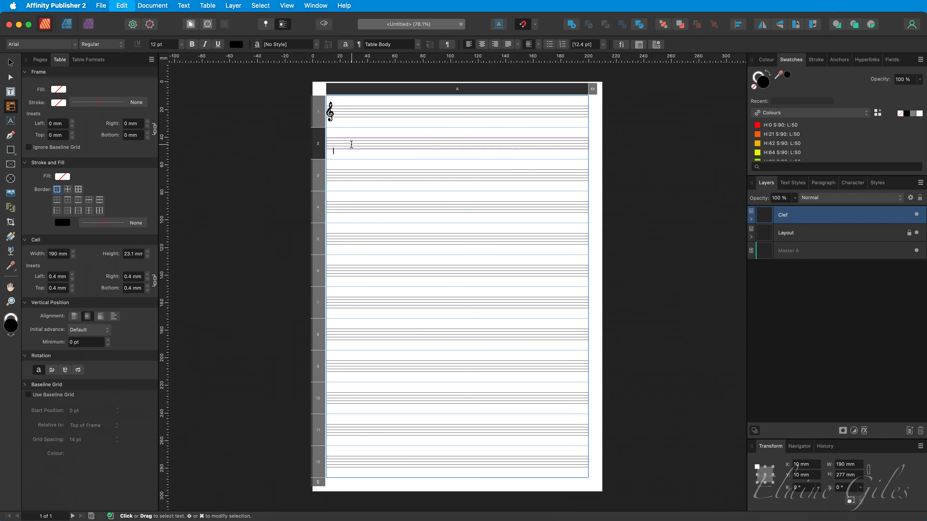
{"action": "key", "text": "super+v"}
{"action": "left_click", "coordinate": [353, 179]}
{"action": "key", "text": "super+v"}
{"action": "left_click", "coordinate": [351, 206]}
{"action": "key", "text": "super+v"}
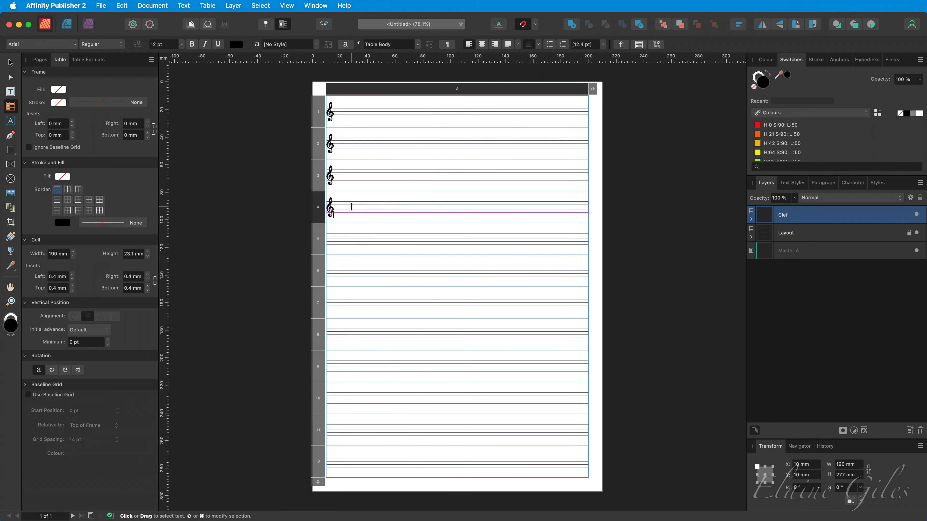
{"action": "left_click", "coordinate": [365, 240]}
{"action": "key", "text": "super+v"}
{"action": "left_click", "coordinate": [351, 272]}
{"action": "key", "text": "super+v"}
Step: Copy the first six clef rows and paste them into rows 7 to 12
{"action": "left_click_drag", "start_coordinate": [352, 275], "coordinate": [346, 99]}
{"action": "key", "text": "super+c"}
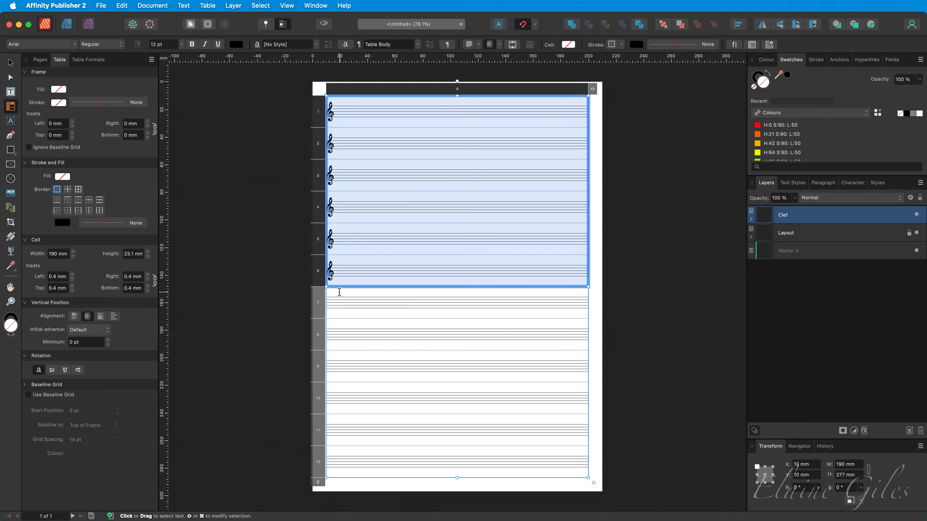
{"action": "left_click", "coordinate": [340, 294]}
{"action": "key", "text": "super+v"}
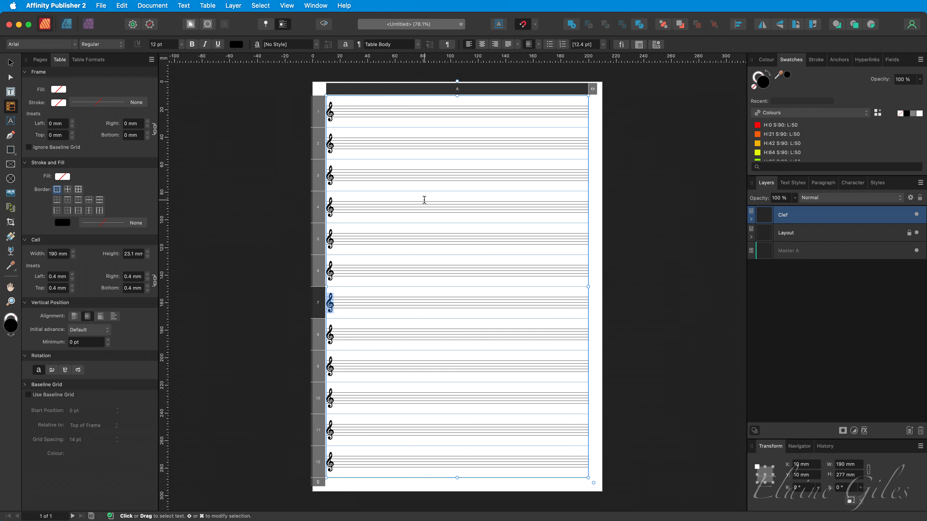
{"action": "key", "text": "Escape"}
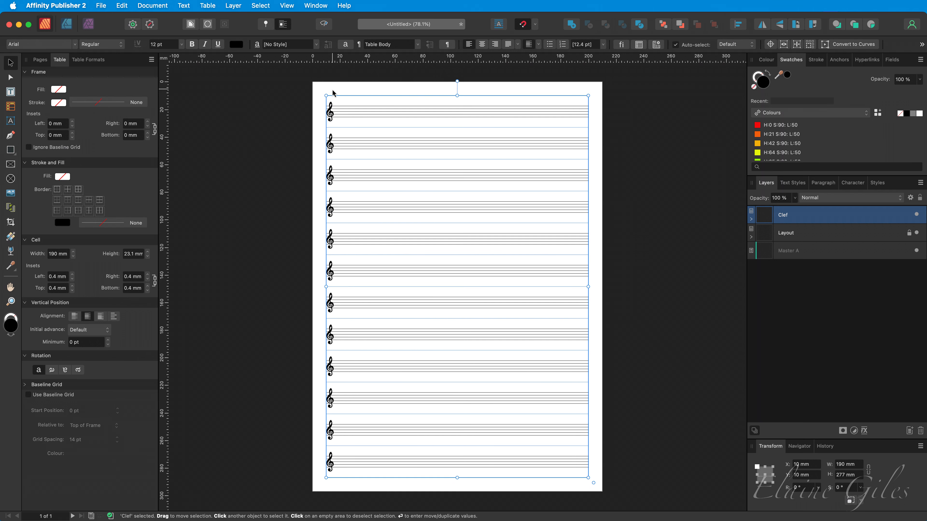
Step: Increase the Clef table's cell insets on all sides to 3 mm to nudge the clefs away from the edges
{"action": "key", "text": "z"}
{"action": "left_click_drag", "start_coordinate": [304, 82], "coordinate": [408, 226]}
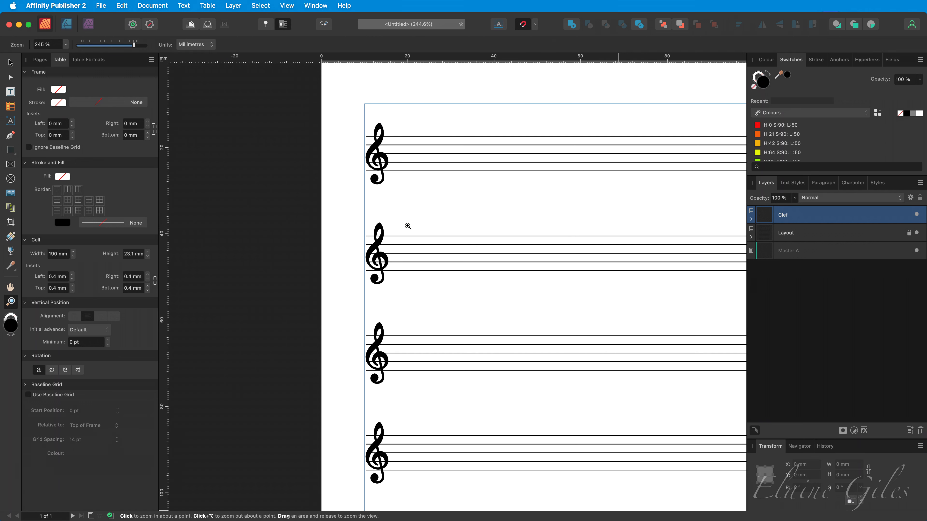
{"action": "key", "text": "v"}
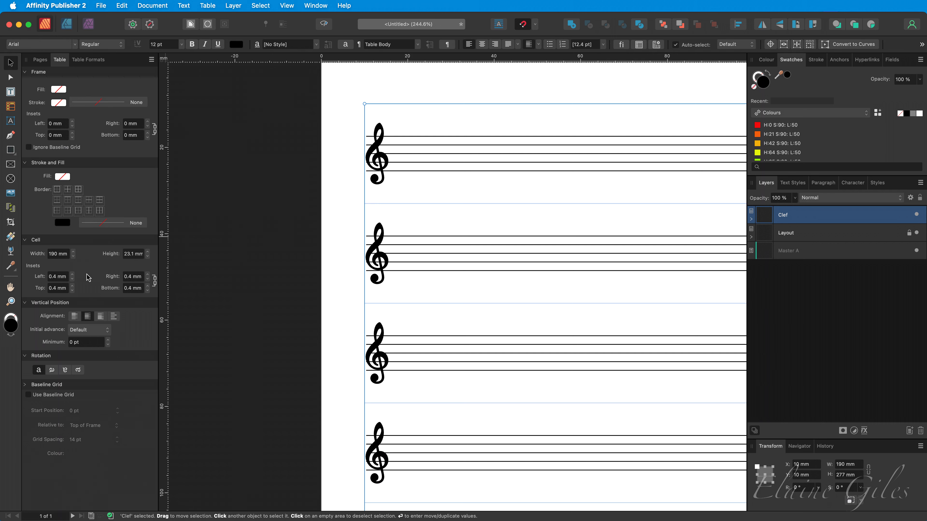
{"action": "left_click", "coordinate": [72, 276]}
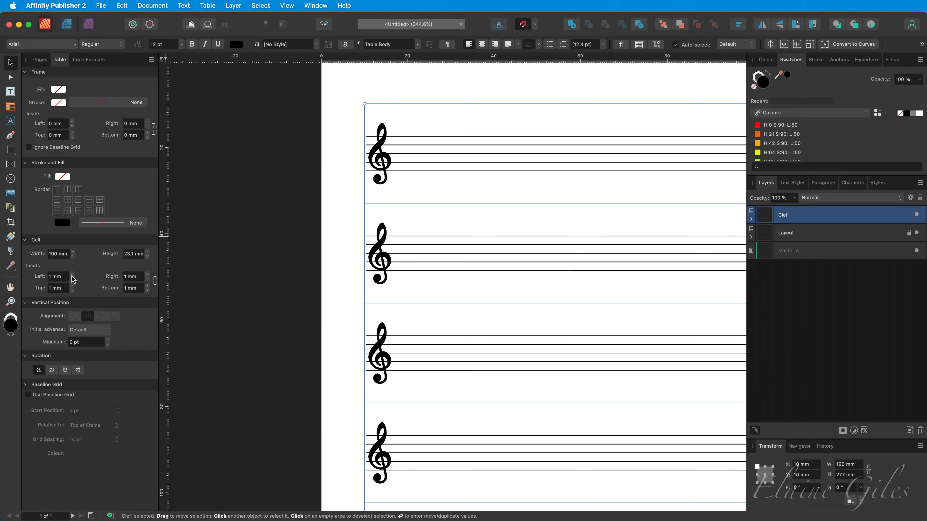
{"action": "left_click", "coordinate": [73, 276]}
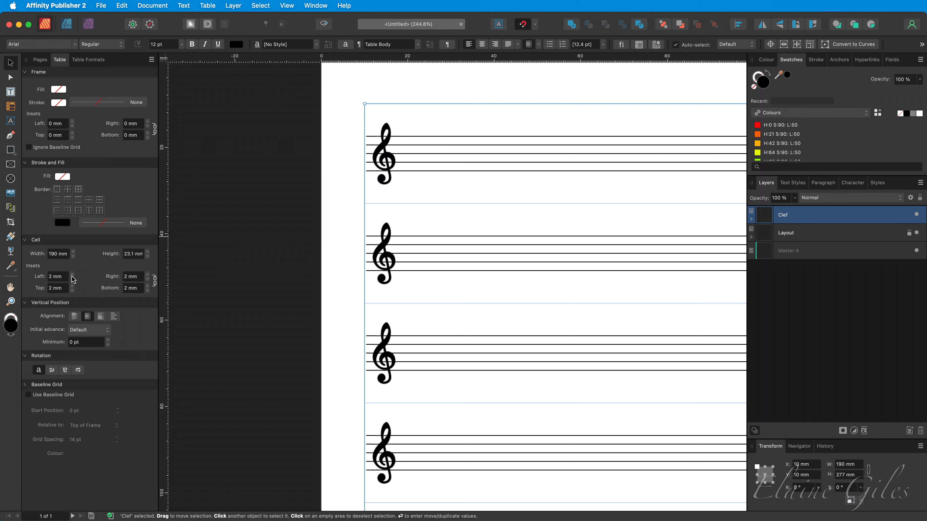
{"action": "left_click", "coordinate": [72, 276]}
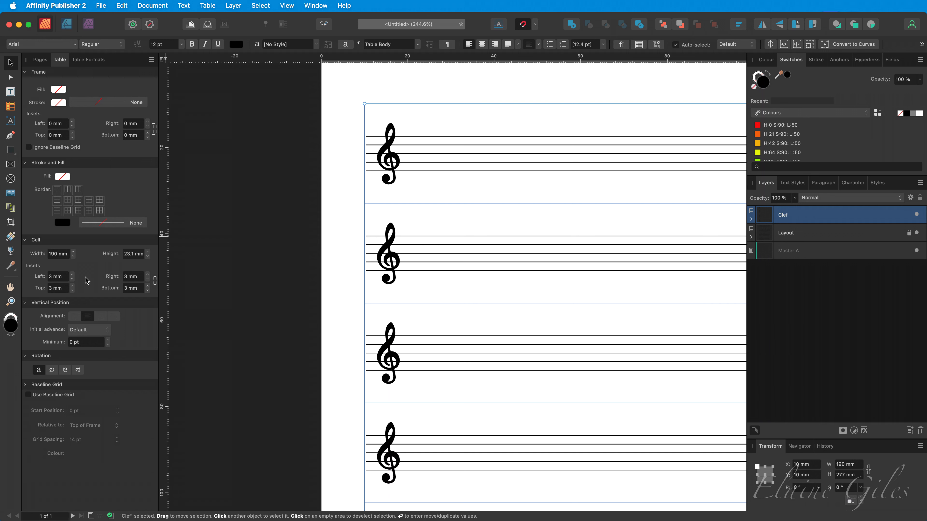
Step: Inspect the stave tables inside the Layout layer, then reselect the Clef layer
{"action": "key", "text": "super+0"}
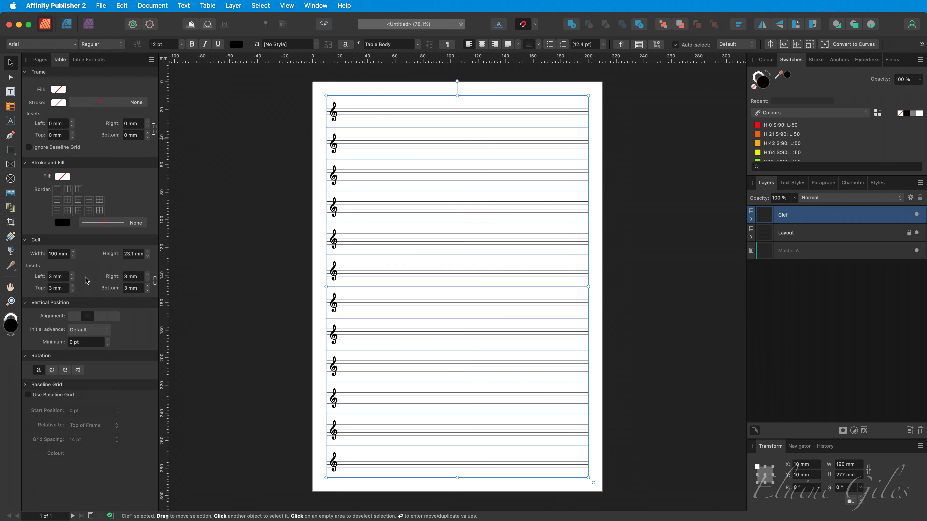
{"action": "left_click", "coordinate": [636, 240]}
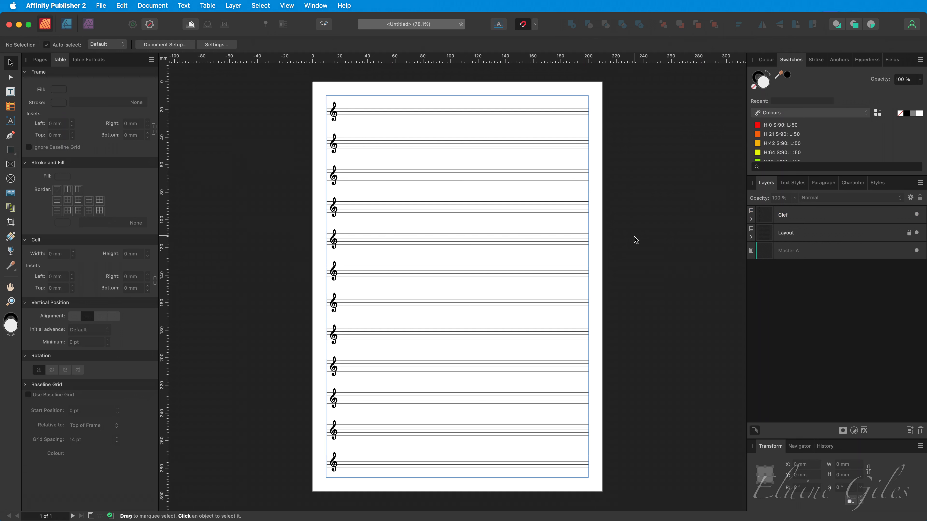
{"action": "left_click", "coordinate": [751, 238]}
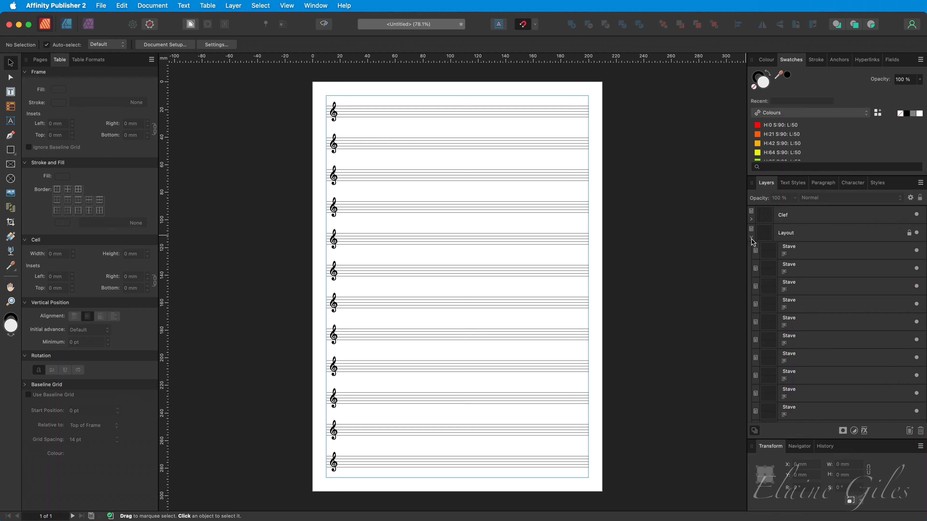
{"action": "left_click", "coordinate": [751, 238]}
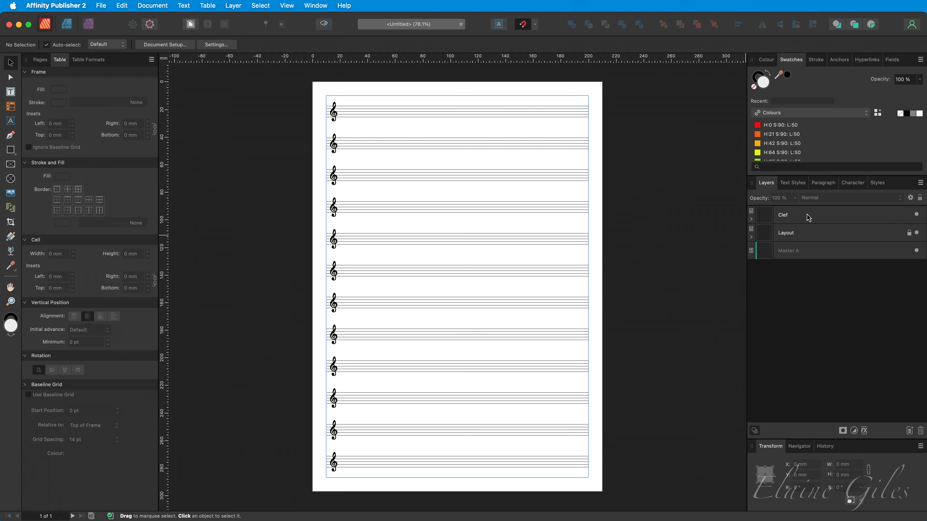
{"action": "left_click", "coordinate": [809, 218]}
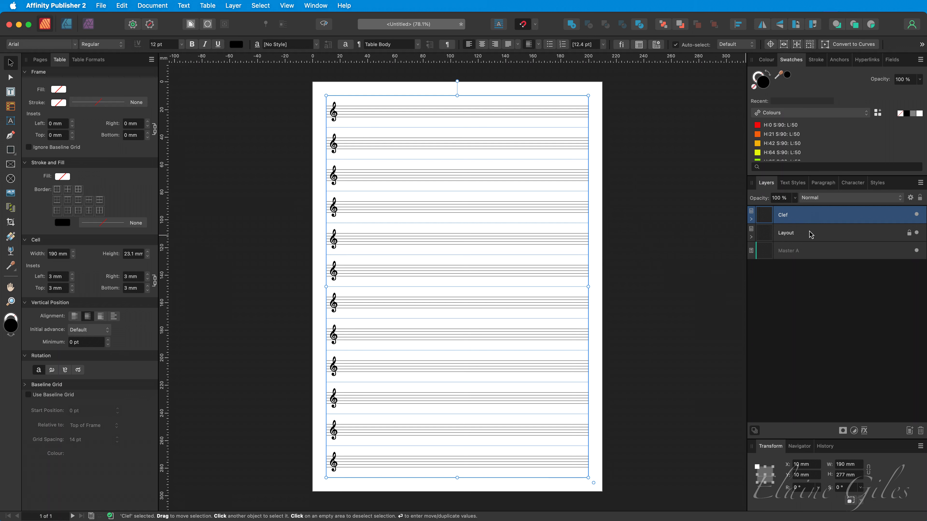